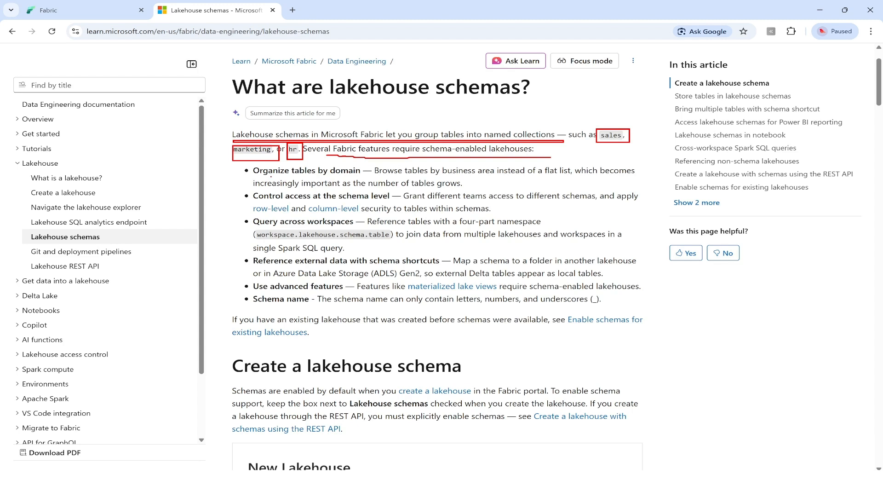
pyautogui.moveTo(253, 167); pyautogui.dragTo(363, 175)
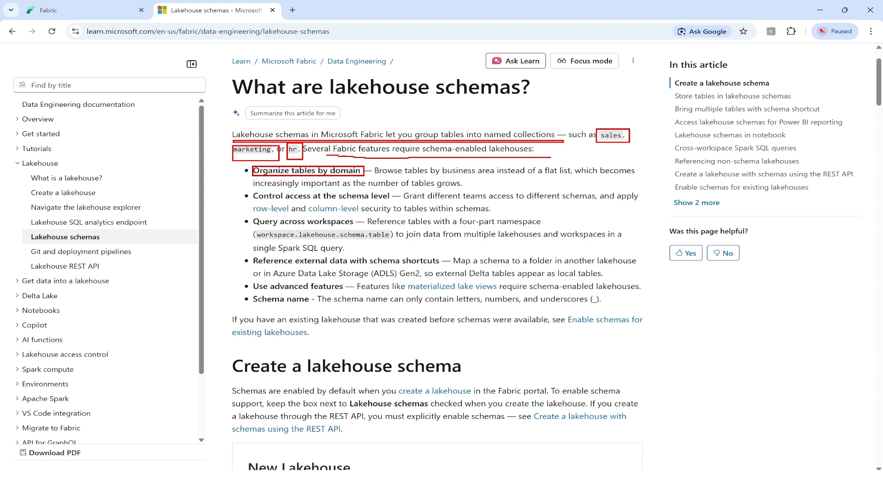
pyautogui.moveTo(248, 191)
pyautogui.mouseDown()
pyautogui.moveTo(575, 214)
pyautogui.moveTo(634, 204)
pyautogui.moveTo(644, 214)
pyautogui.mouseUp()
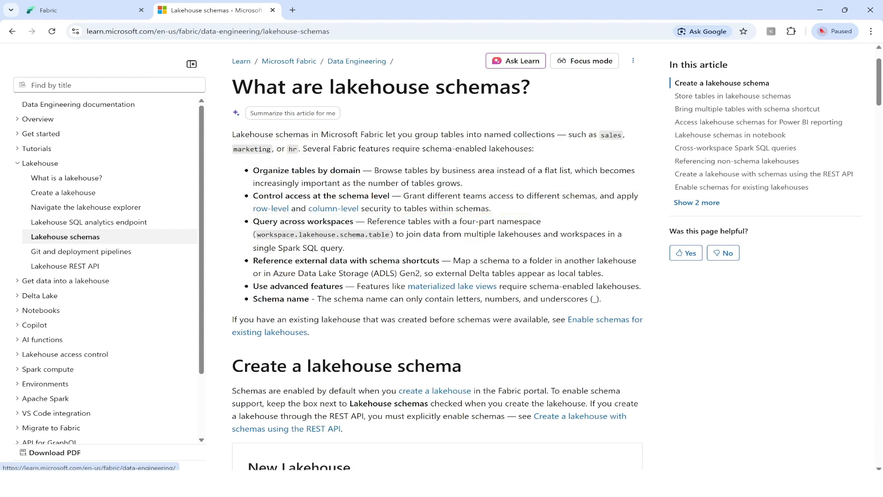
# Step: Switch from the lakehouse schemas article to the Schemas_WS workspace in Fabric
pyautogui.click(104, 13)
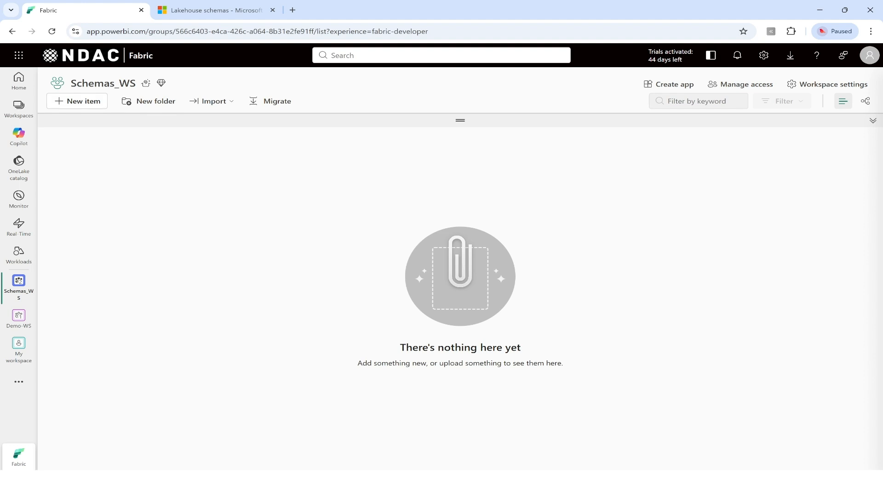
pyautogui.moveTo(72, 83); pyautogui.dragTo(136, 83)
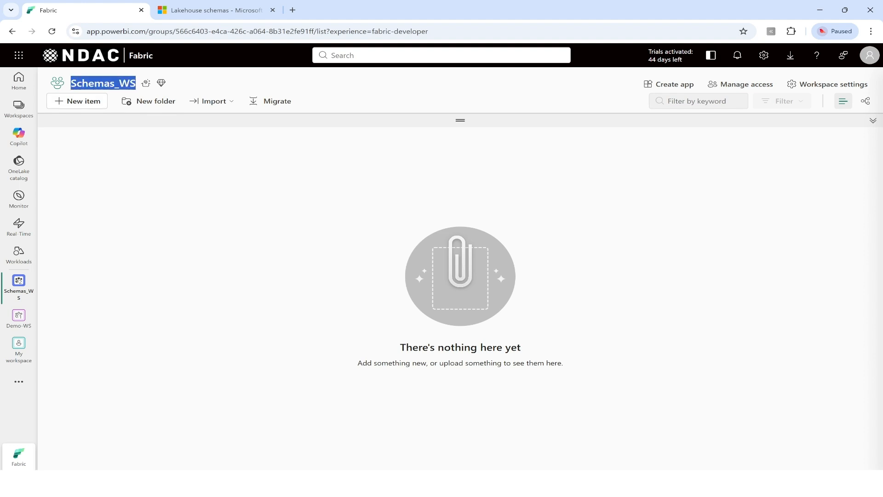
pyautogui.click(174, 216)
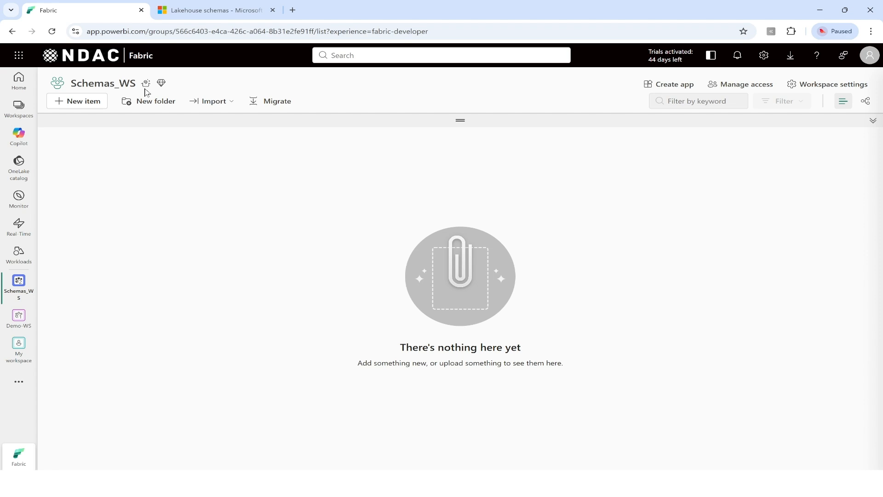
# Step: Create a new lakehouse named schemas_LH in the Schemas_WS workspace, keeping the Lakehouse schemas option enabled
pyautogui.moveTo(148, 90)
pyautogui.click(93, 107)
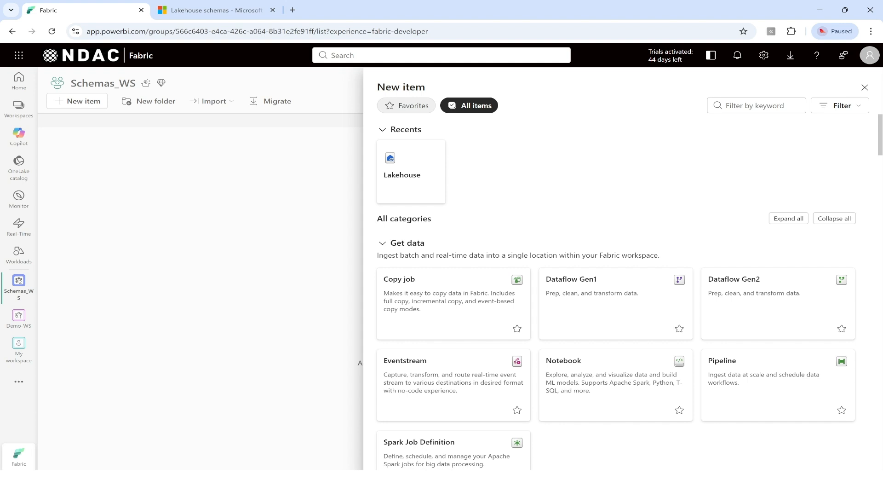
pyautogui.click(738, 107)
pyautogui.write('lakeho')
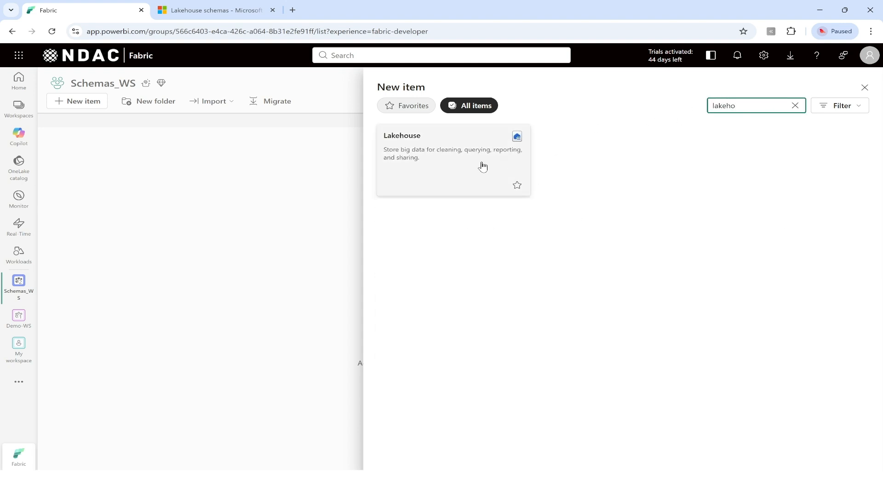
pyautogui.click(461, 161)
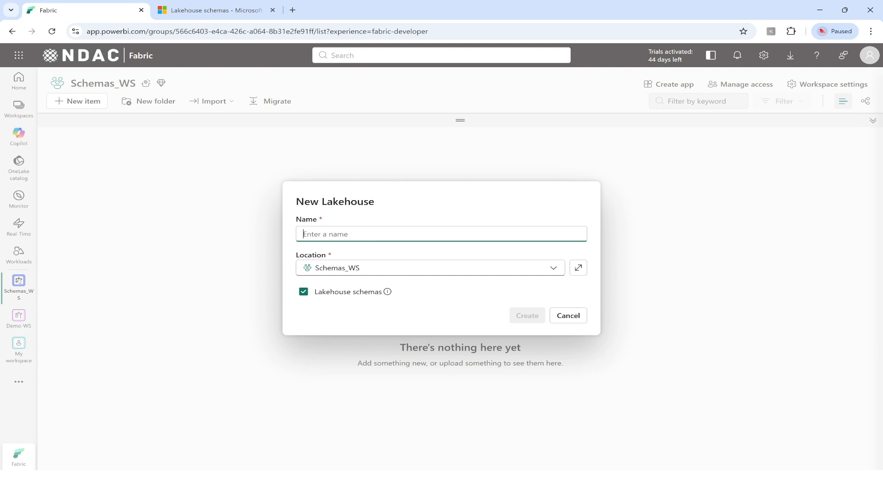
pyautogui.write('schemas_LH')
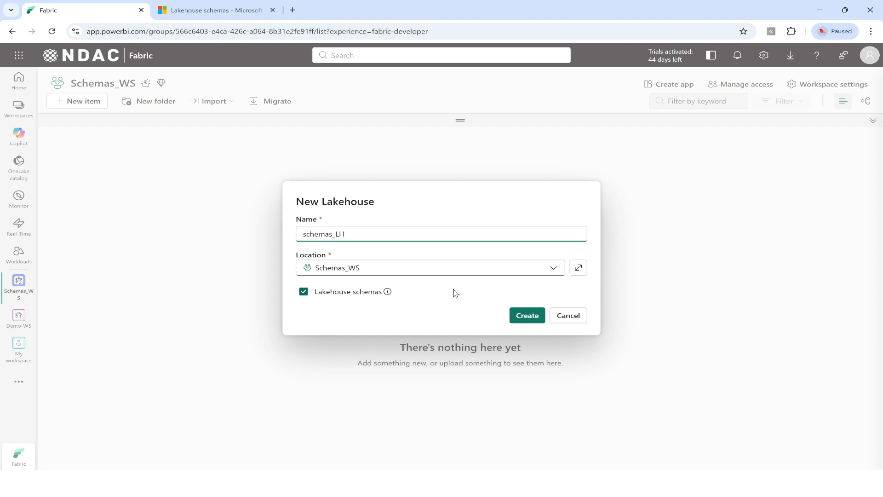
pyautogui.click(525, 322)
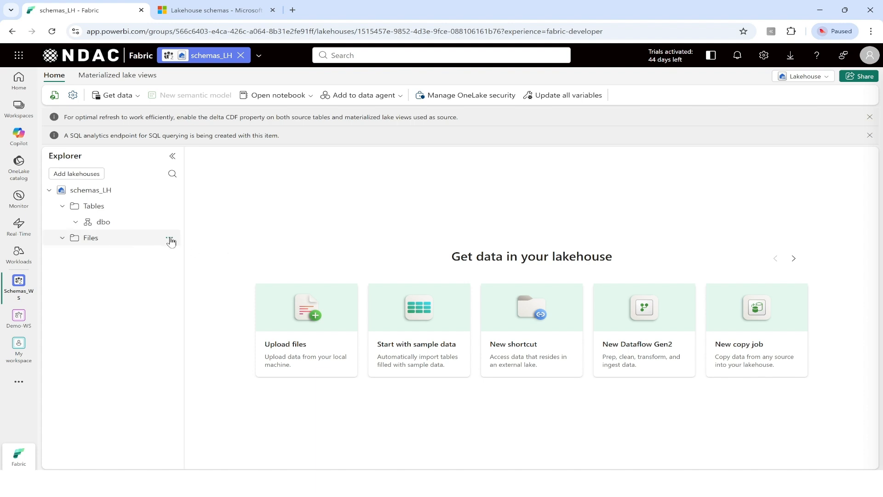
# Step: Start a folder upload into the lakehouse's Files section and remove the Bike_Sales.csv entry from the current uploads
pyautogui.click(169, 239)
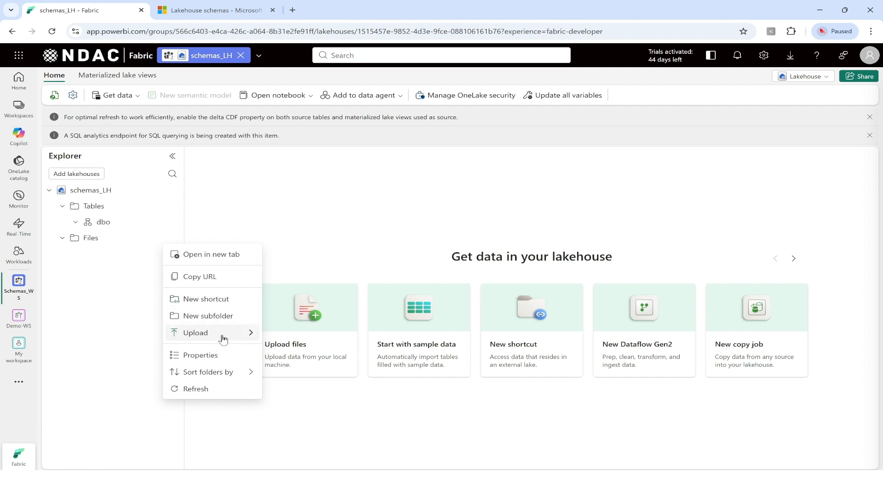
pyautogui.moveTo(225, 335)
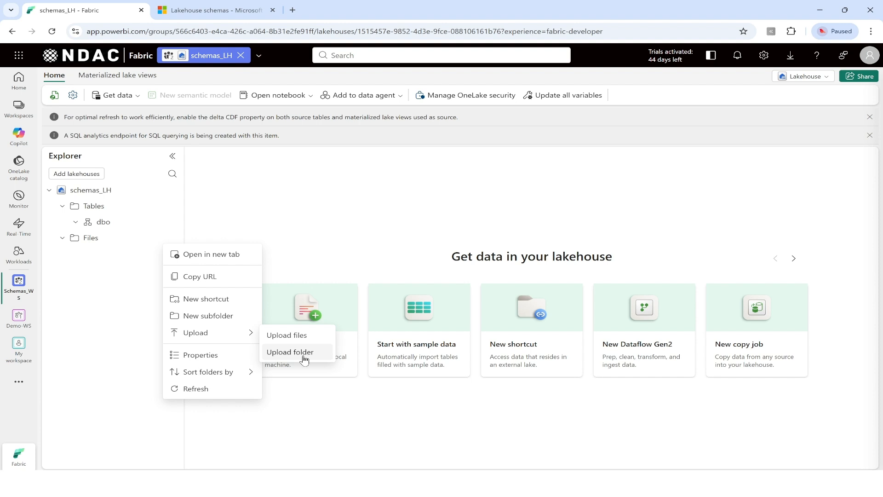
pyautogui.click(290, 352)
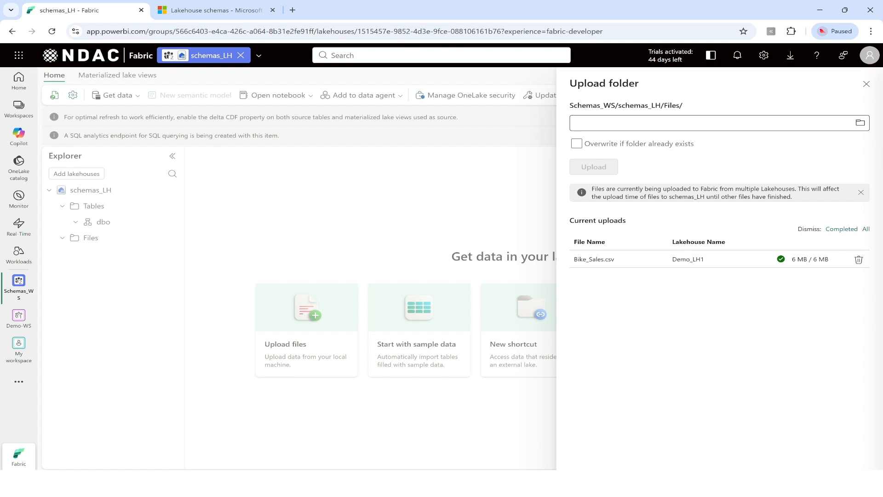
pyautogui.click(858, 259)
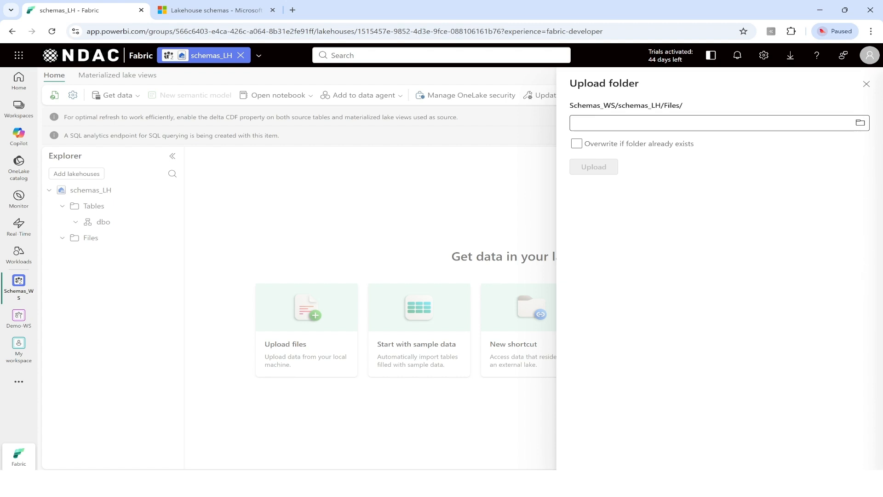
# Step: Upload the local HealthCare Datasets folder to the lakehouse's Files section and check the uploaded folder's contents
pyautogui.click(860, 122)
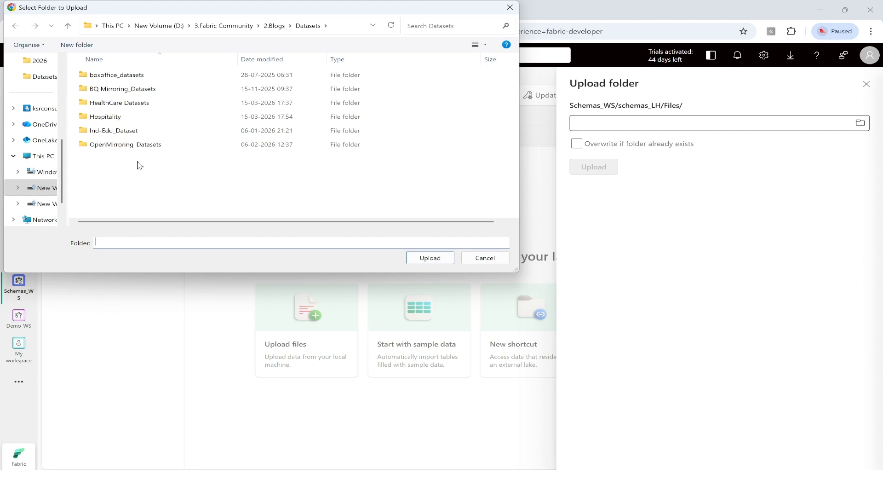
pyautogui.click(136, 106)
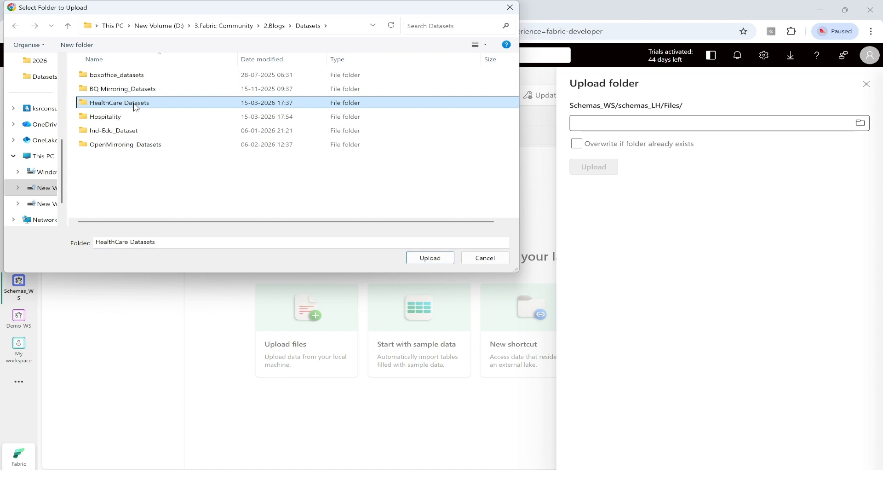
pyautogui.click(437, 258)
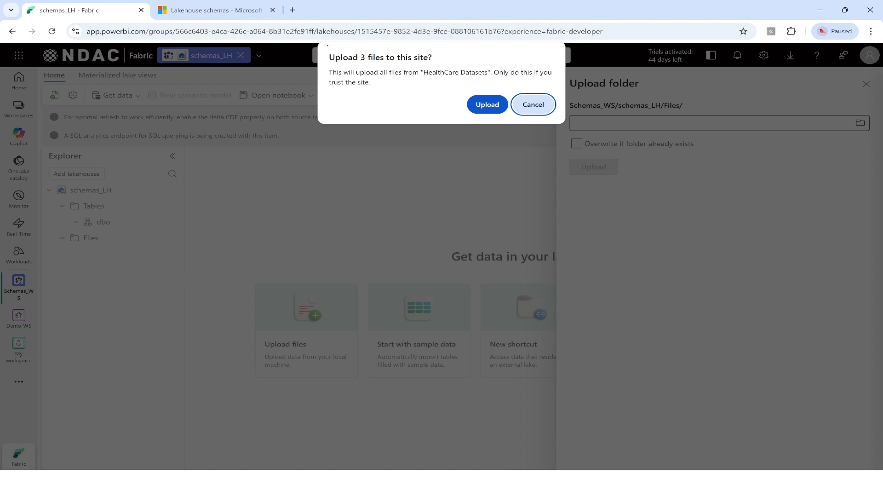
pyautogui.moveTo(327, 49); pyautogui.dragTo(443, 65)
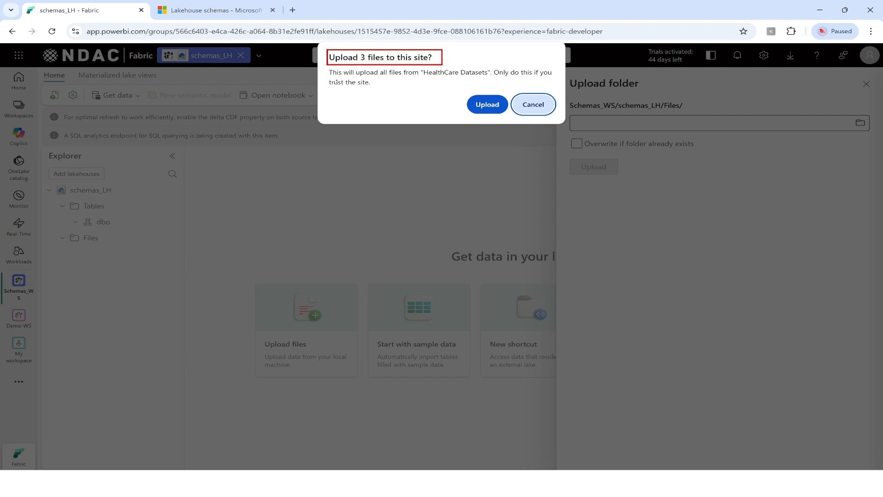
pyautogui.moveTo(356, 79); pyautogui.dragTo(528, 78)
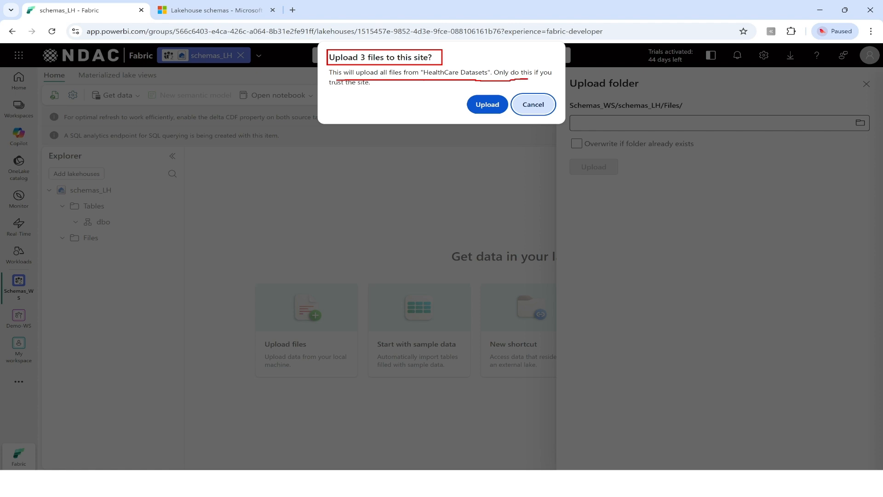
pyautogui.moveTo(328, 86); pyautogui.dragTo(366, 90)
pyautogui.press('Escape')
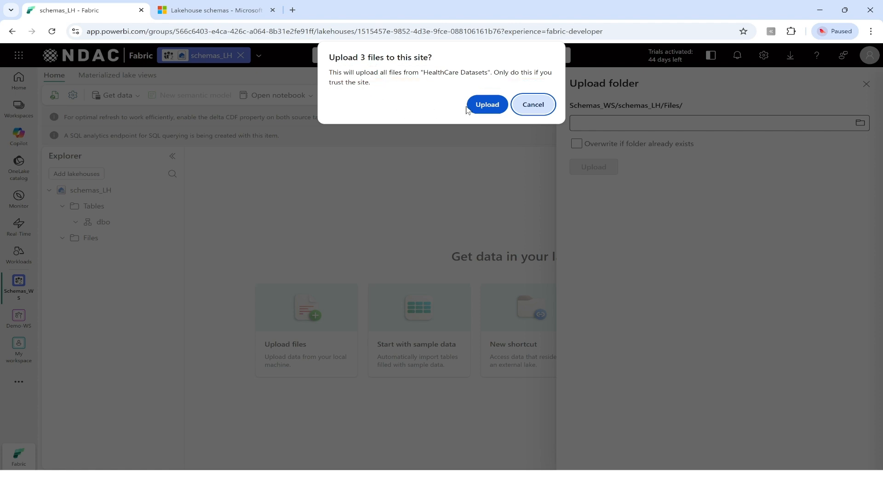
pyautogui.click(482, 113)
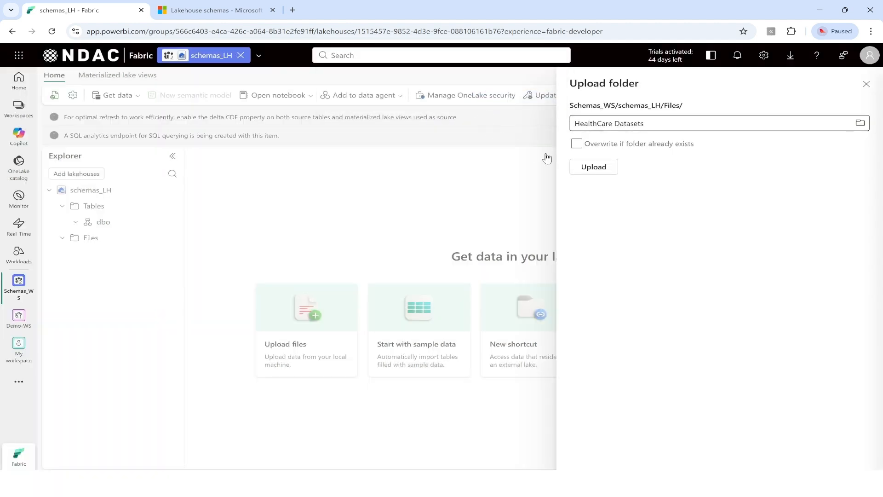
pyautogui.click(600, 169)
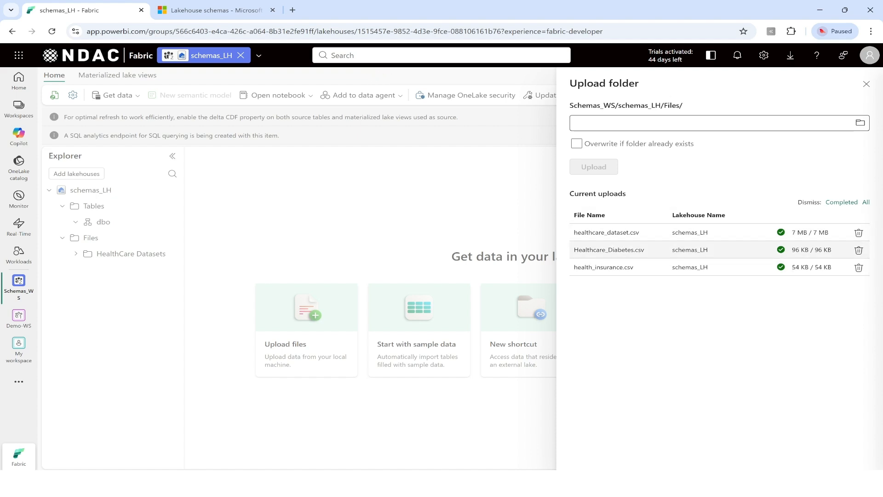
pyautogui.click(866, 84)
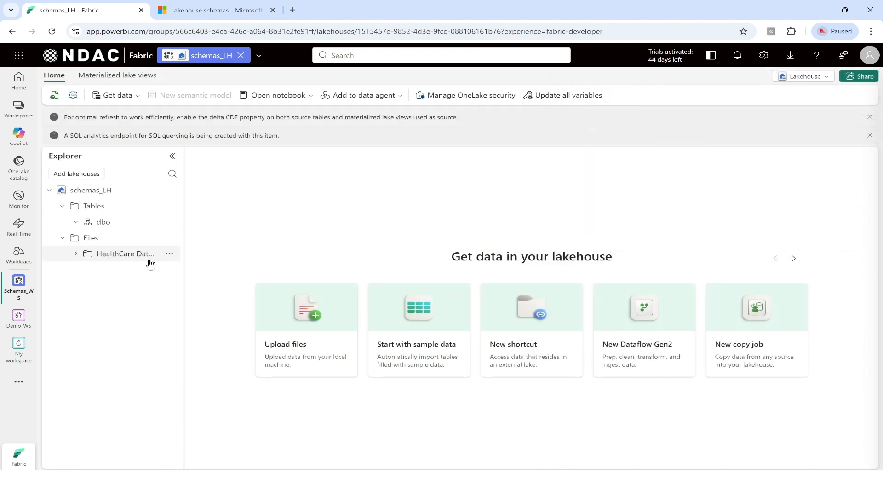
pyautogui.click(119, 255)
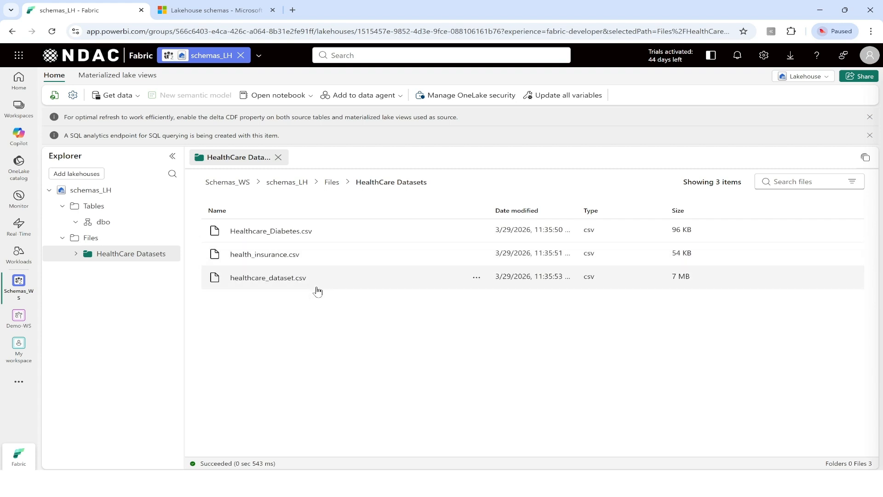
pyautogui.click(330, 183)
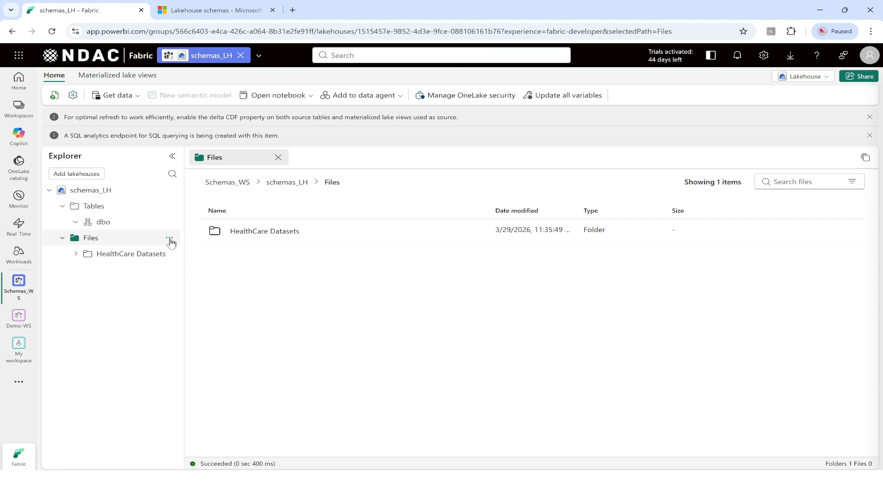
# Step: Upload the local Hospitality folder from the Datasets directory to the lakehouse's Files section
pyautogui.click(169, 239)
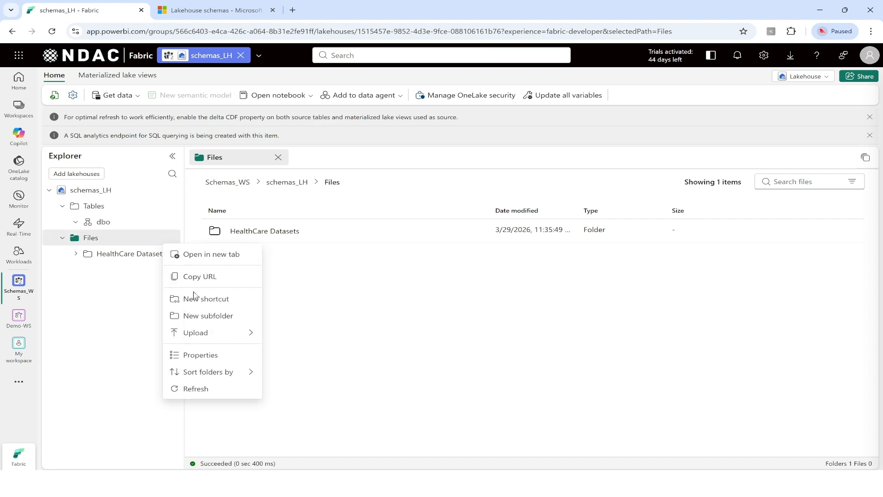
pyautogui.moveTo(213, 334)
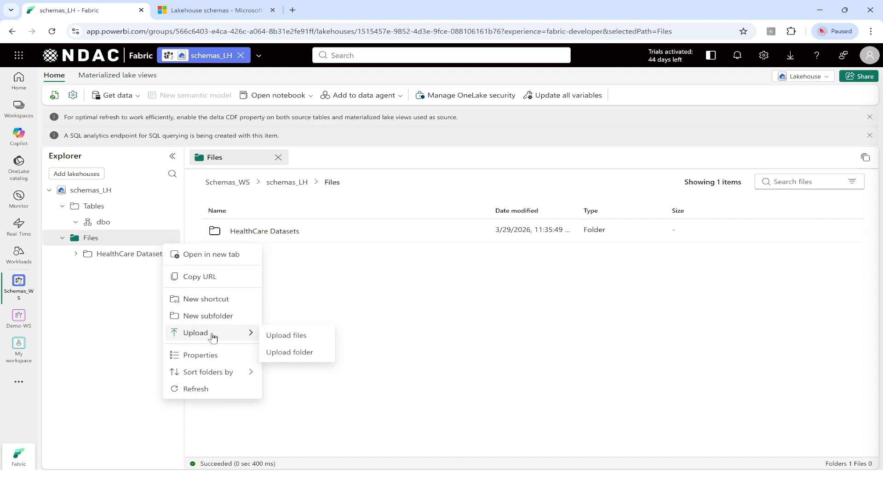
pyautogui.click(290, 352)
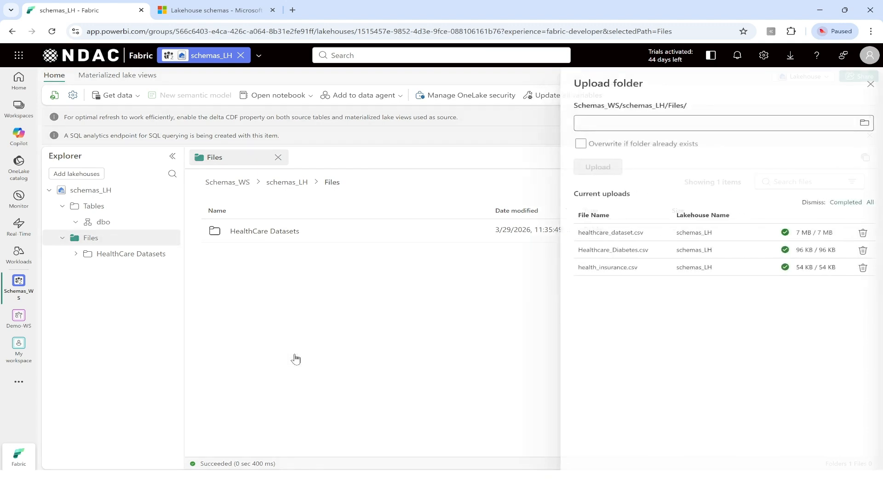
pyautogui.click(860, 123)
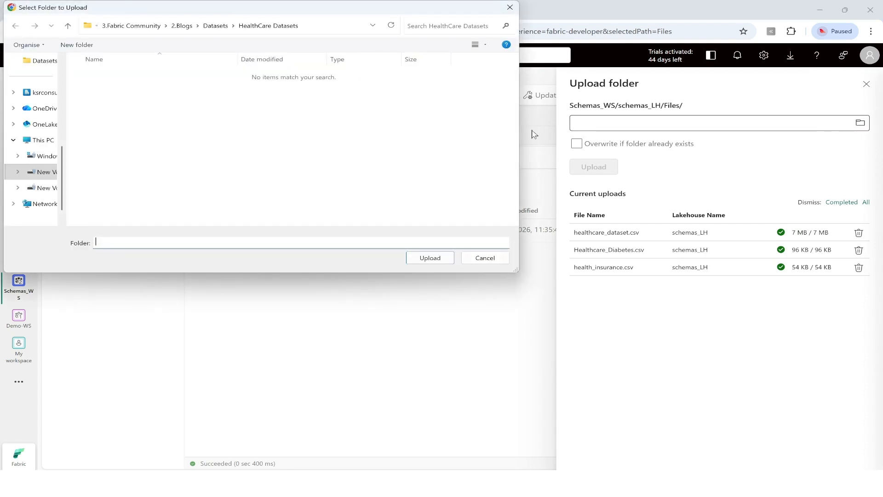
pyautogui.click(215, 26)
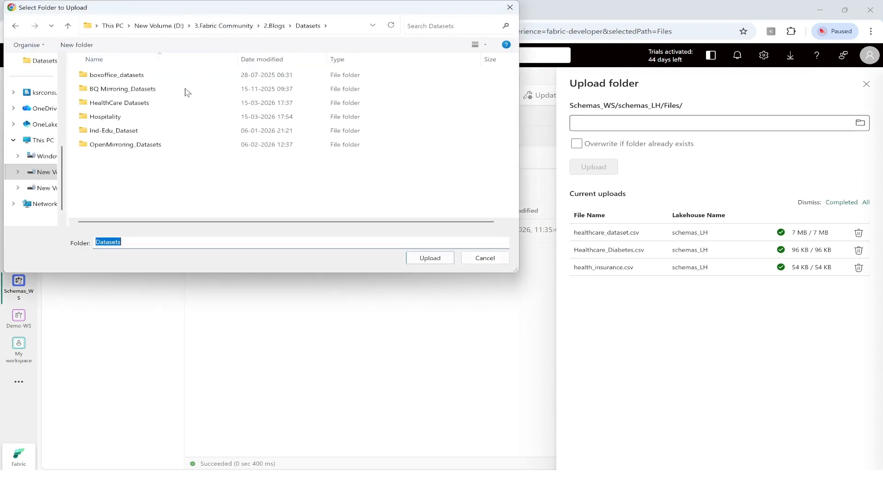
pyautogui.click(134, 119)
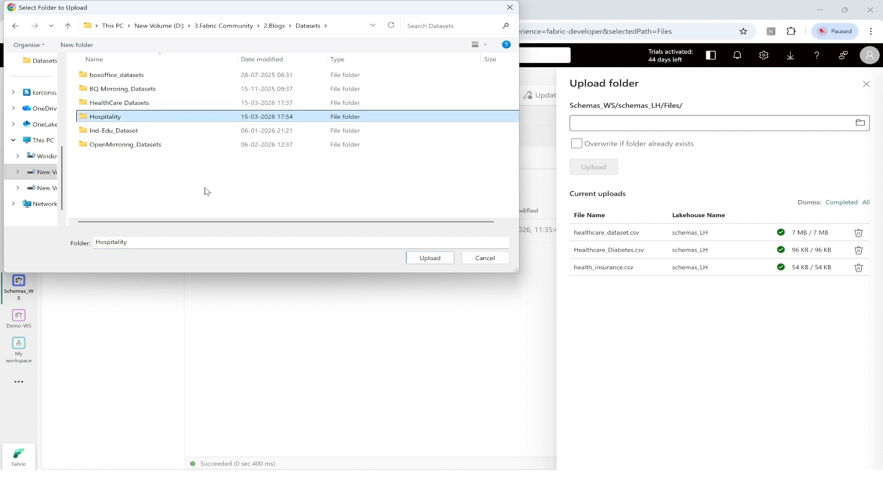
pyautogui.click(430, 258)
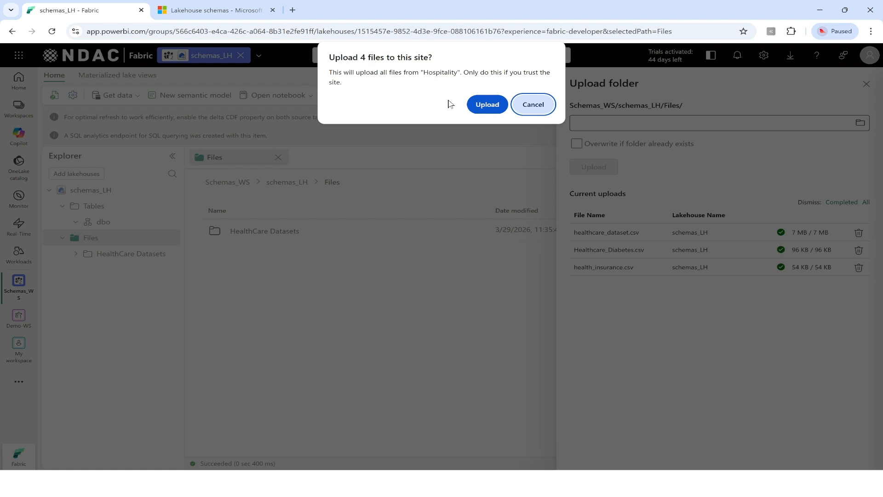
pyautogui.click(485, 104)
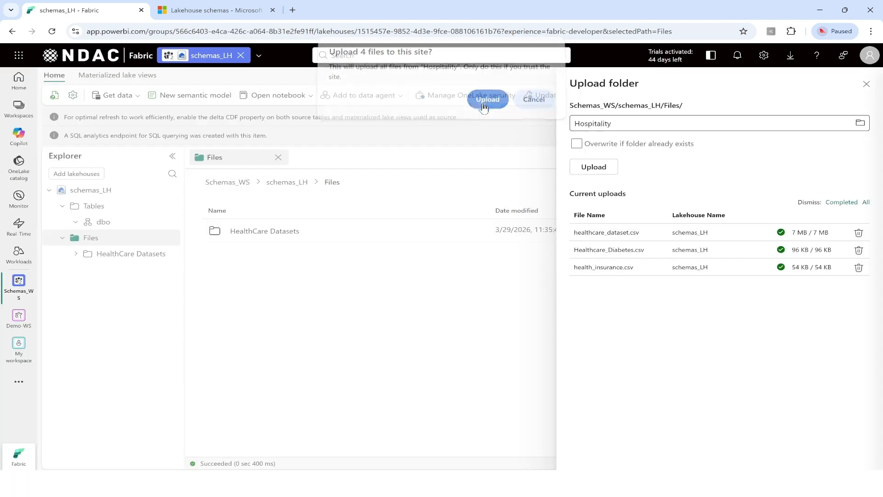
pyautogui.click(606, 173)
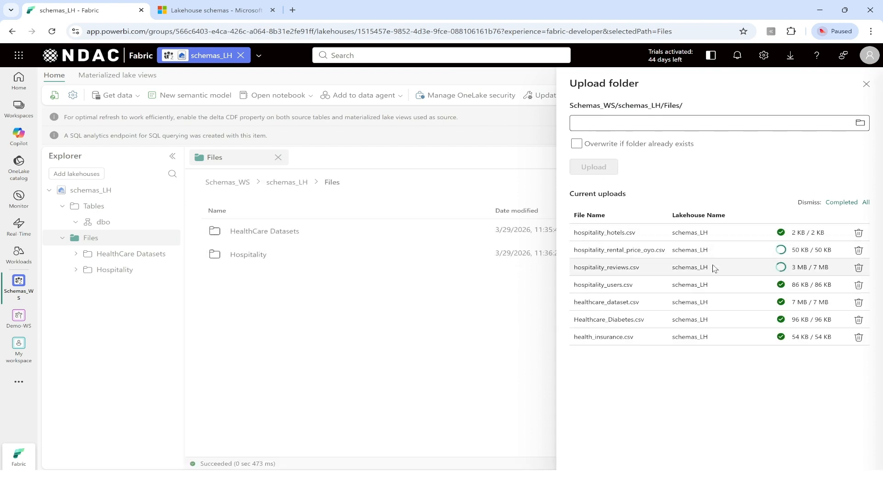
pyautogui.click(867, 84)
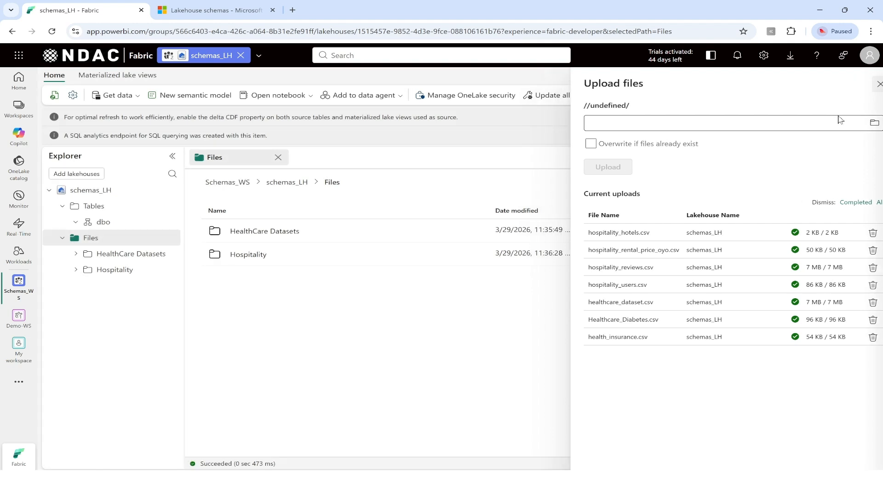
# Step: Upload Bike_Sales.csv and Ele_StoreData_C.csv from the local Datasets folder to the lakehouse's Files section
pyautogui.click(173, 239)
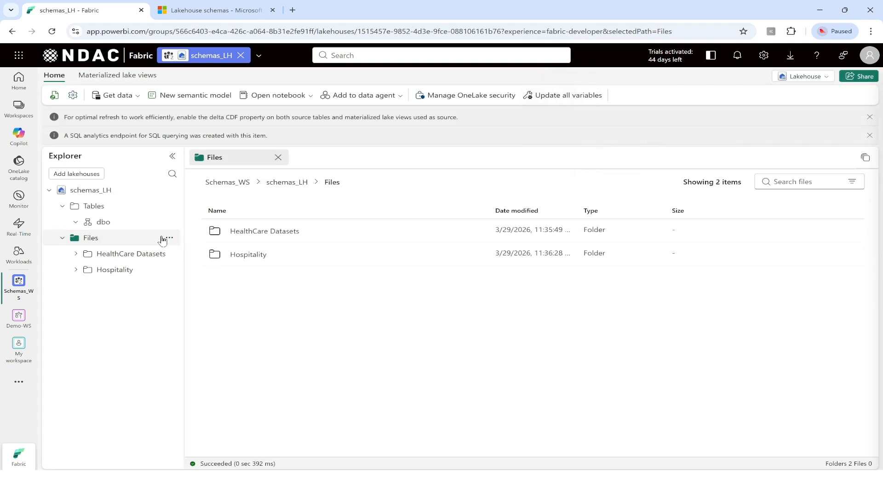
pyautogui.click(169, 239)
pyautogui.moveTo(227, 332)
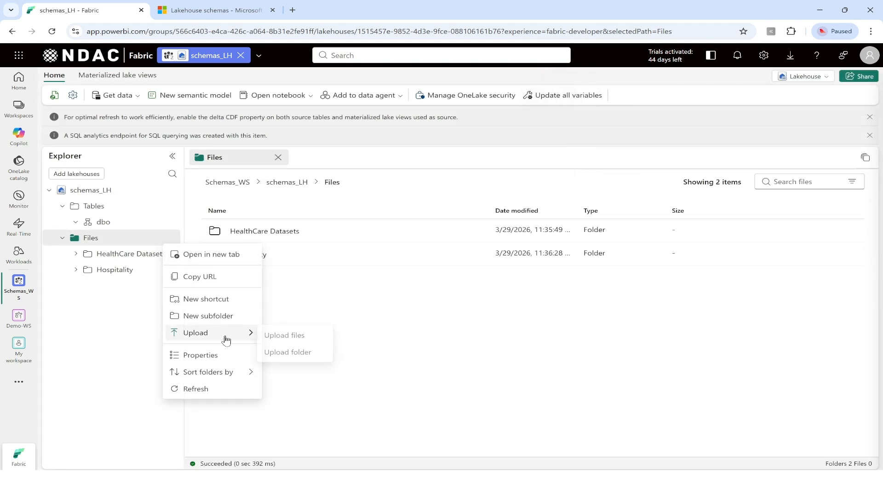
pyautogui.click(298, 339)
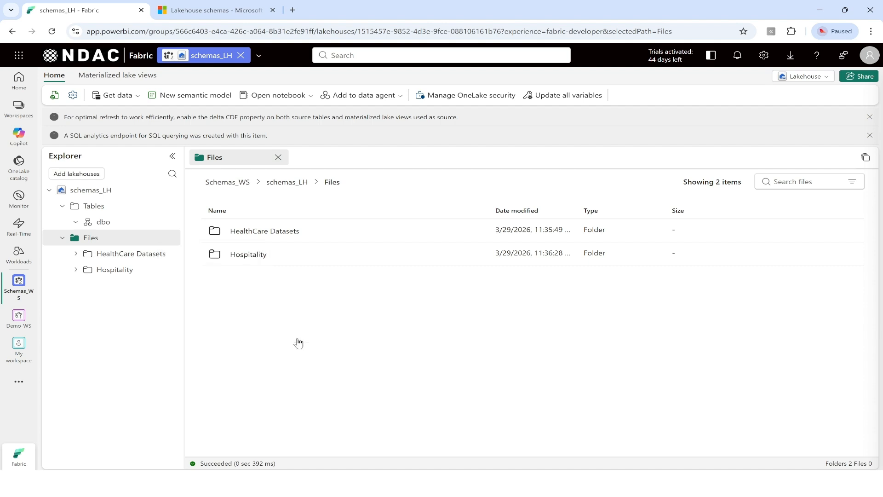
pyautogui.click(861, 122)
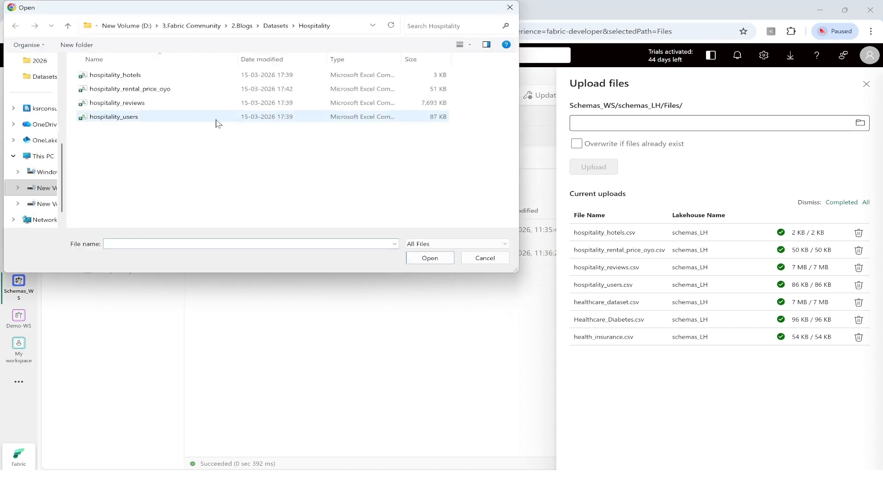
pyautogui.click(272, 25)
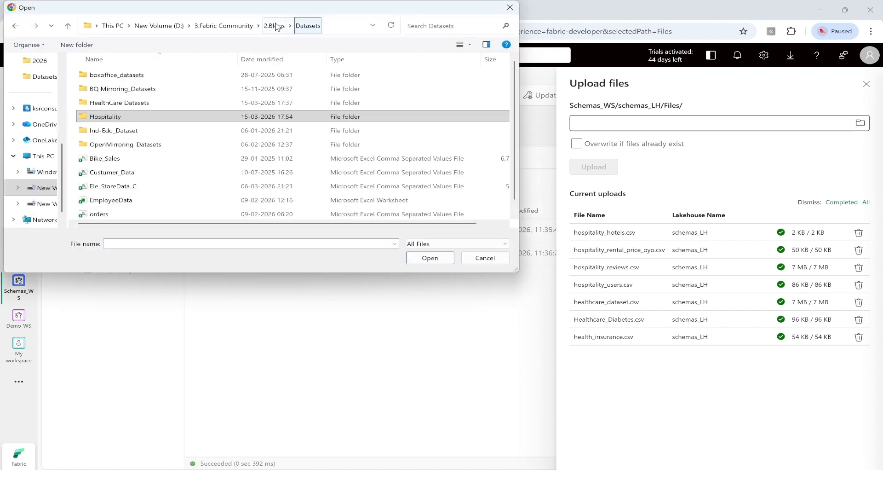
pyautogui.click(156, 164)
pyautogui.keyDown('ctrl'); pyautogui.click(150, 186); pyautogui.keyUp('ctrl')
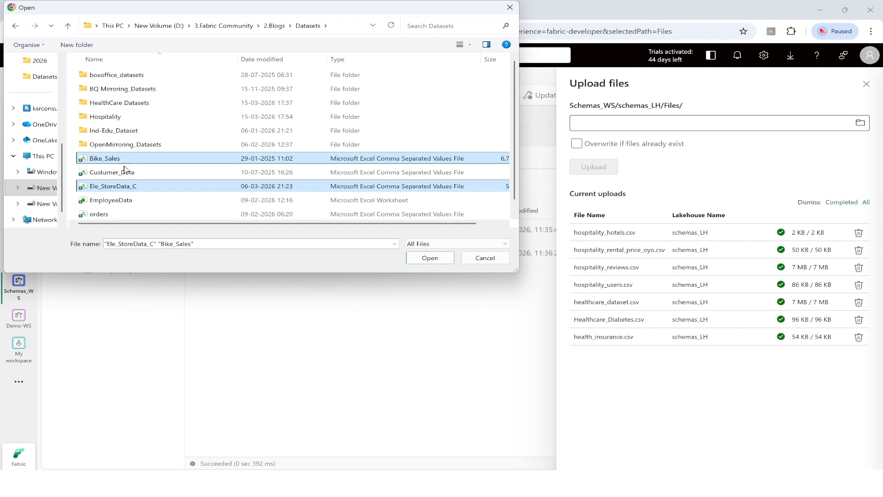
pyautogui.click(428, 257)
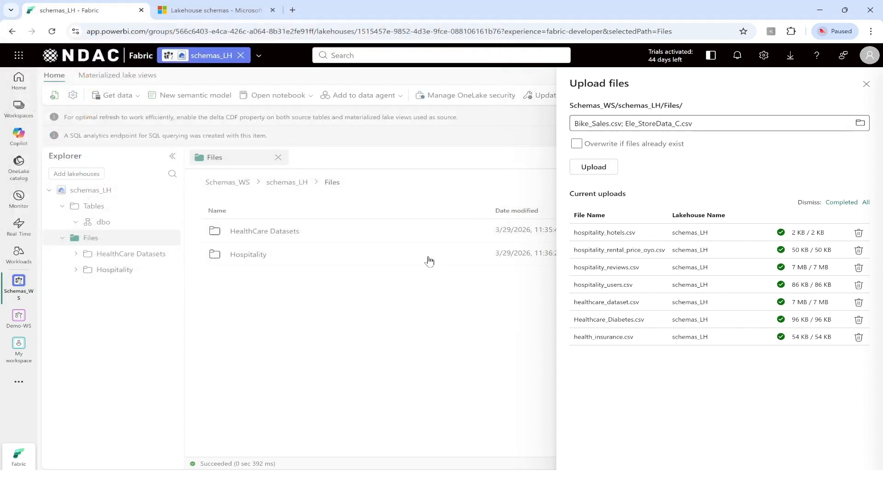
pyautogui.click(594, 167)
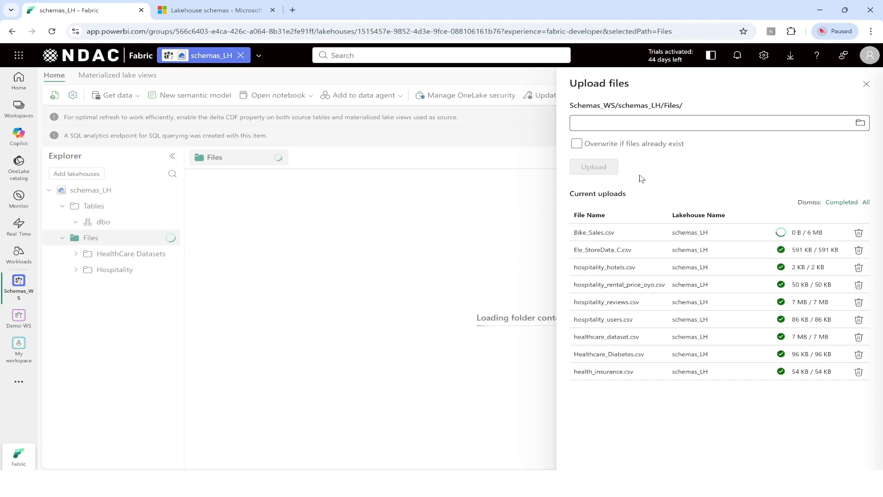
pyautogui.click(867, 83)
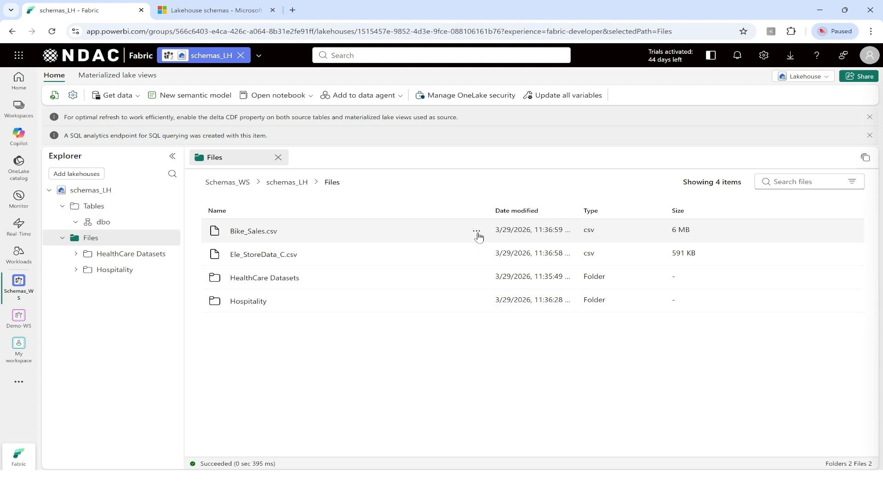
# Step: Load Bike_Sales.csv into a new table named bike_sales in the dbo schema, using the header for column names
pyautogui.click(477, 232)
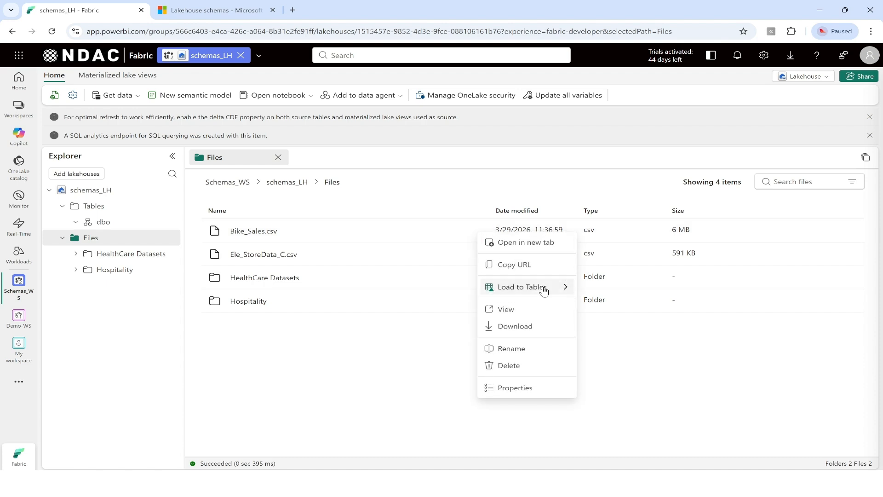
pyautogui.moveTo(565, 288)
pyautogui.click(604, 290)
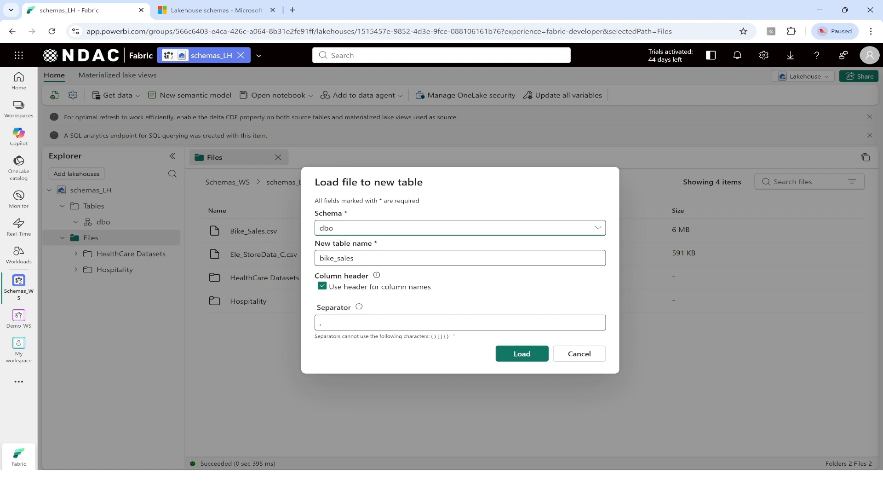
pyautogui.click(526, 355)
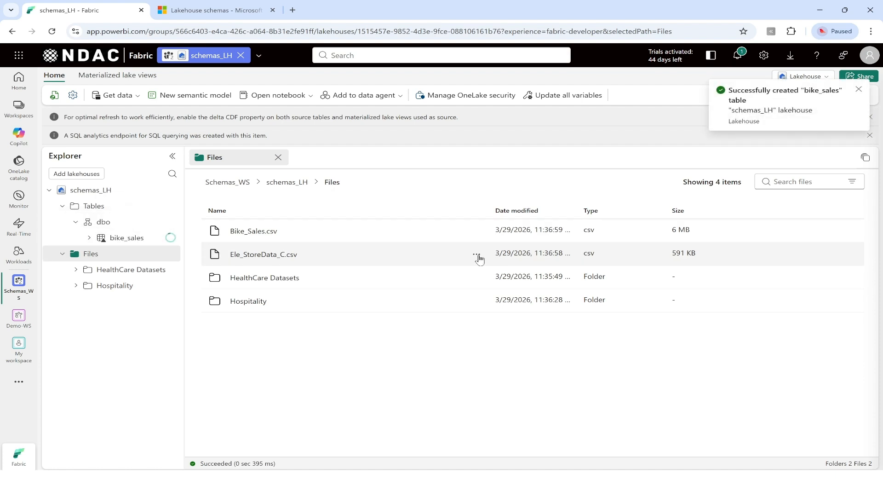
# Step: Load Ele_StoreData_C.csv into a new dbo table named ele_storedata_c, using the header for column names
pyautogui.click(476, 256)
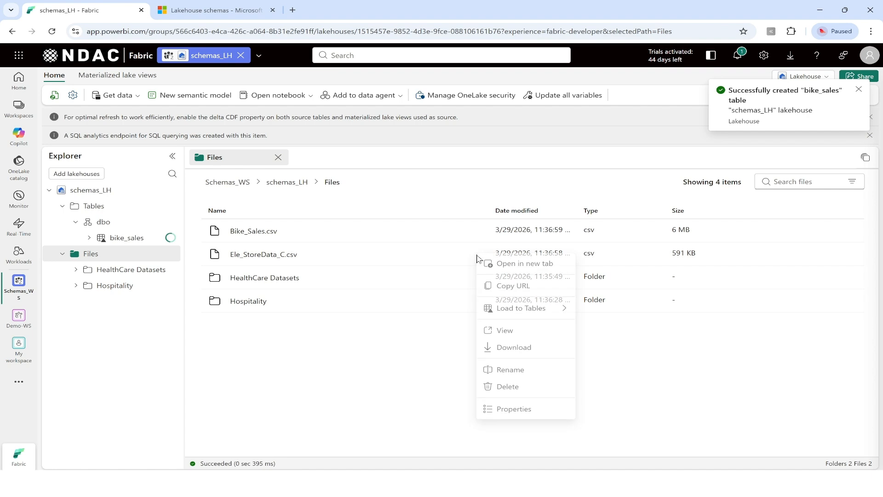
pyautogui.moveTo(548, 311)
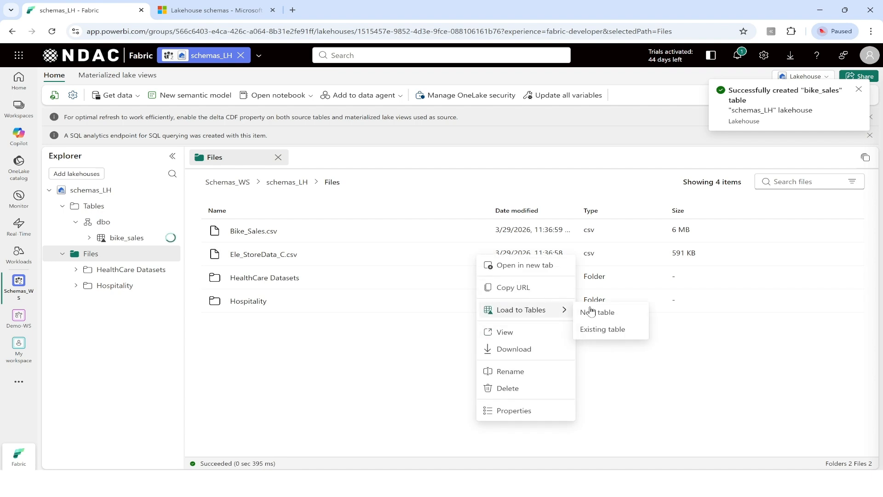
pyautogui.click(598, 313)
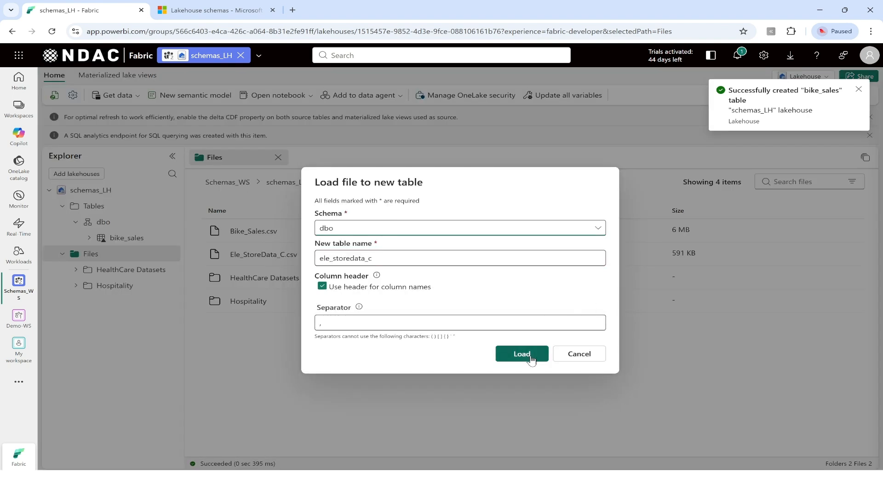
pyautogui.click(522, 354)
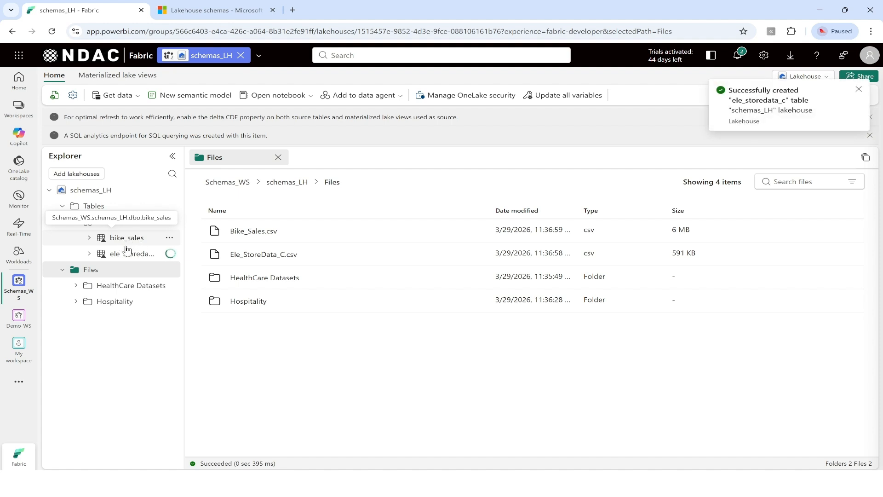
# Step: Load Healthcare_Diabetes.csv from the HealthCare Datasets folder into a new dbo table named healthcare_diabetes, with header column names
pyautogui.click(285, 281)
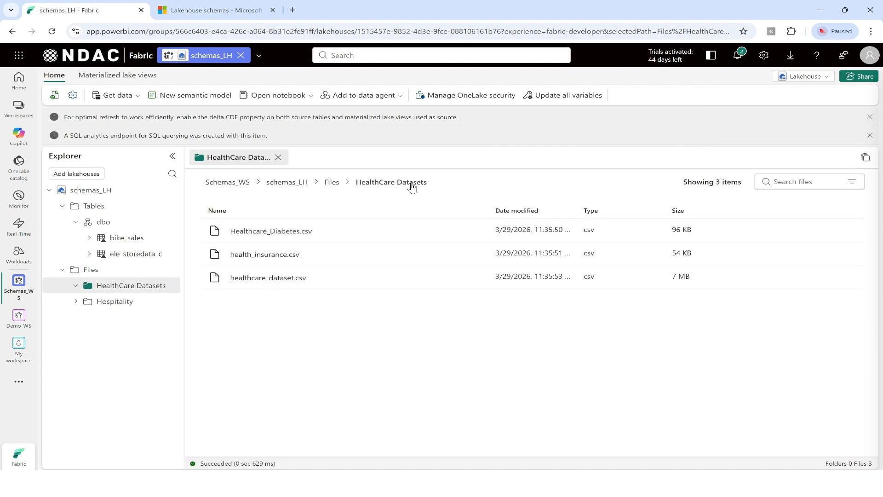
pyautogui.click(478, 233)
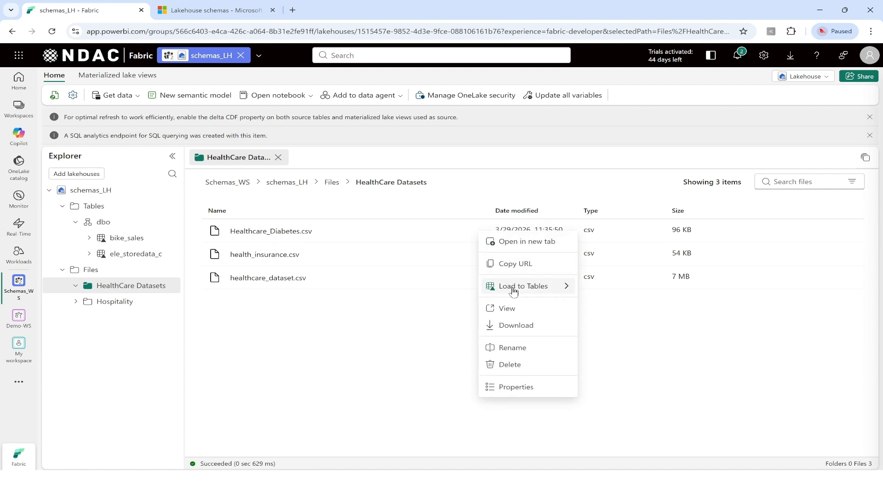
pyautogui.moveTo(512, 290)
pyautogui.click(586, 289)
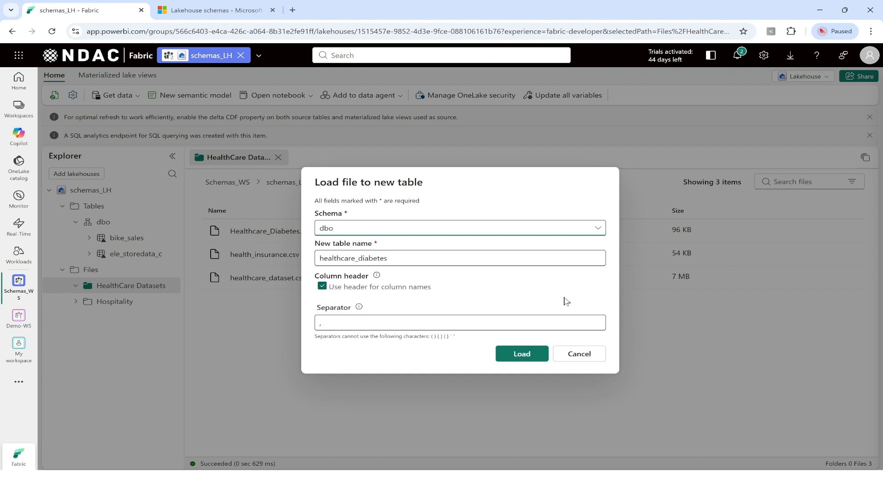
pyautogui.click(525, 363)
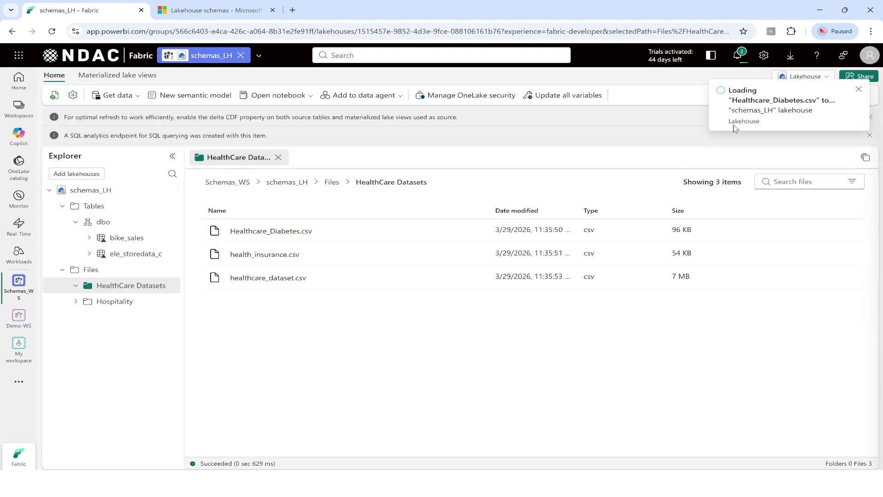
# Step: Load health_insurance.csv into a new dbo table named health_insurance, using the header for column names
pyautogui.click(476, 258)
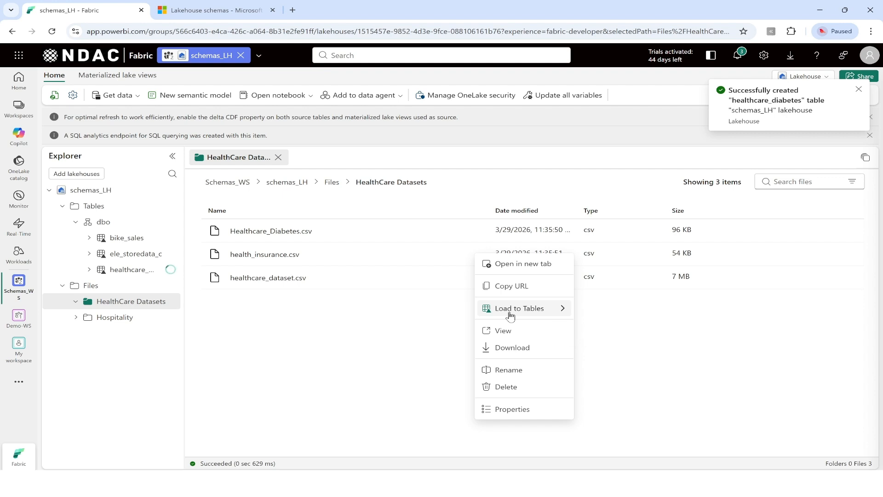
pyautogui.click(512, 315)
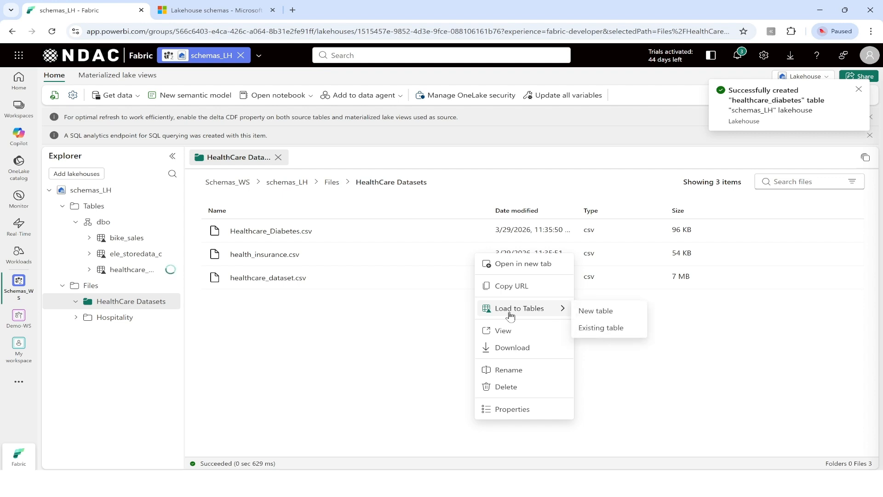
pyautogui.click(590, 314)
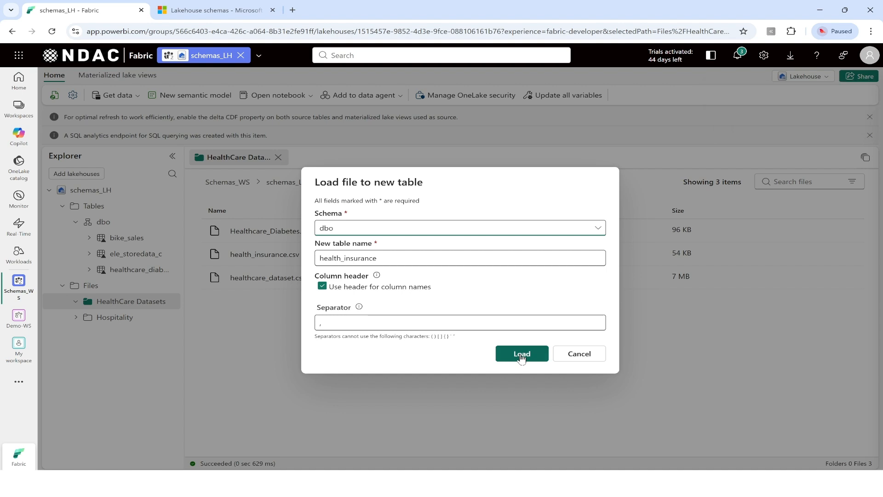
pyautogui.click(522, 356)
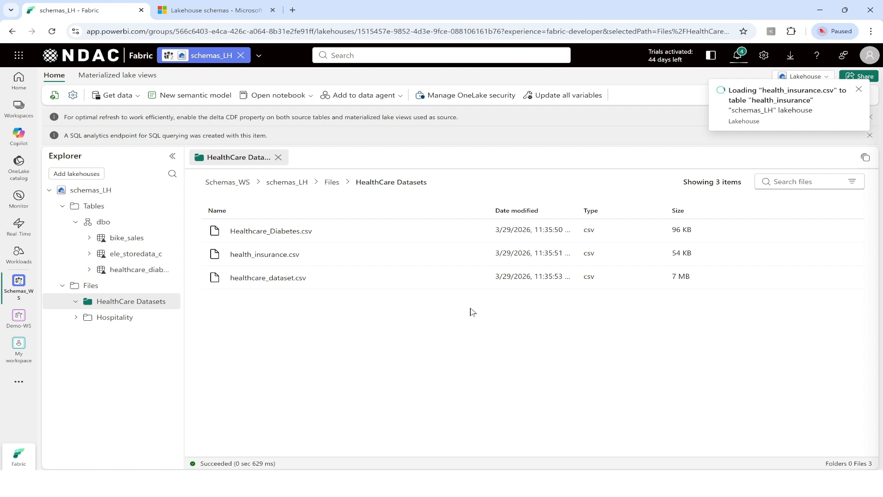
# Step: Load healthcare_dataset.csv into a new table named healthcare_dataset in the dbo schema
pyautogui.click(476, 279)
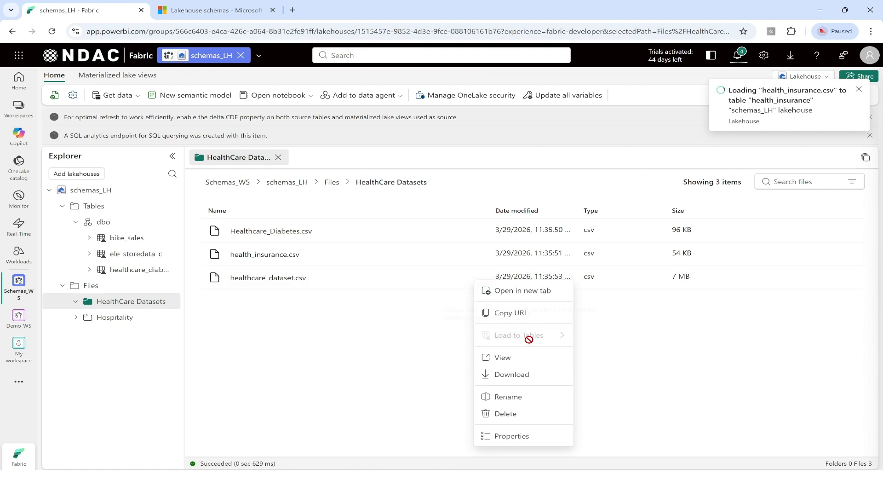
pyautogui.moveTo(530, 340)
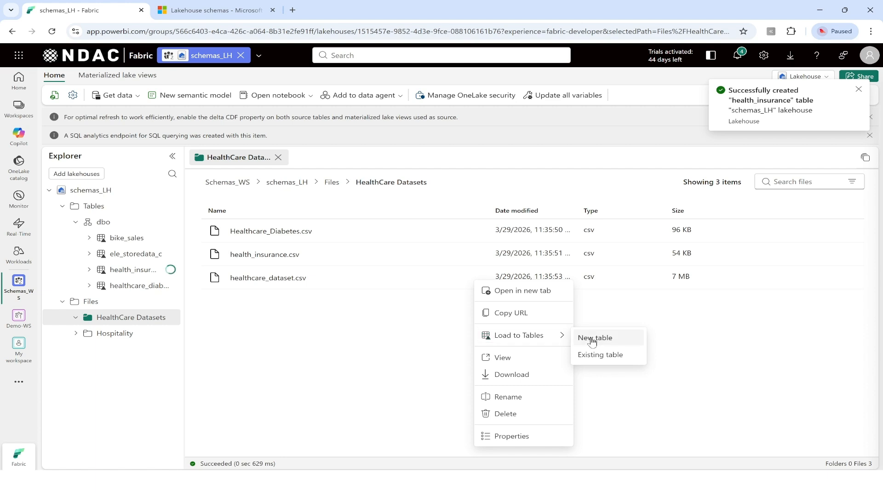
pyautogui.click(593, 340)
pyautogui.click(514, 355)
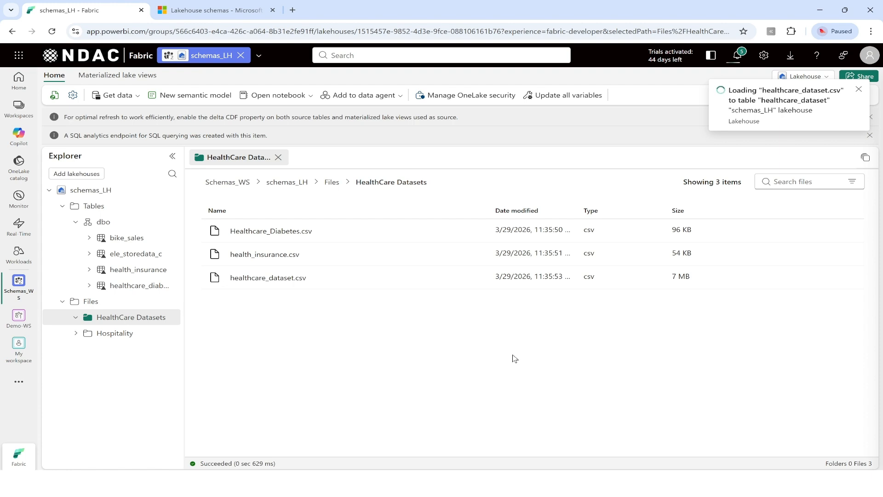
# Step: Load hospitality_hotels.csv from the Hospitality folder into a new dbo table named hospitality_hotels, with header column names
pyautogui.click(333, 183)
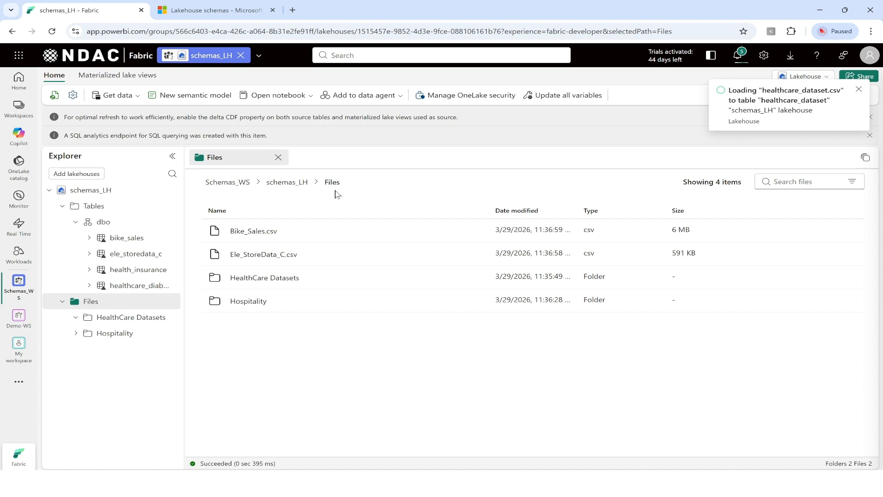
pyautogui.click(260, 304)
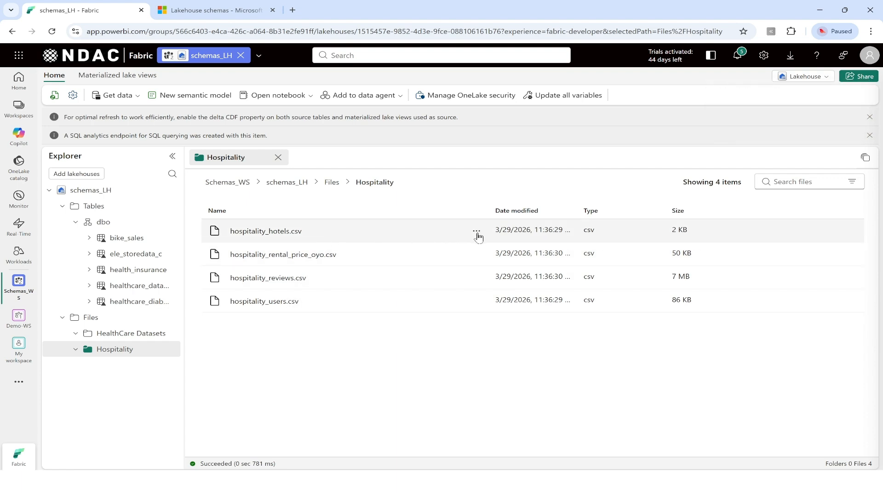
pyautogui.click(477, 233)
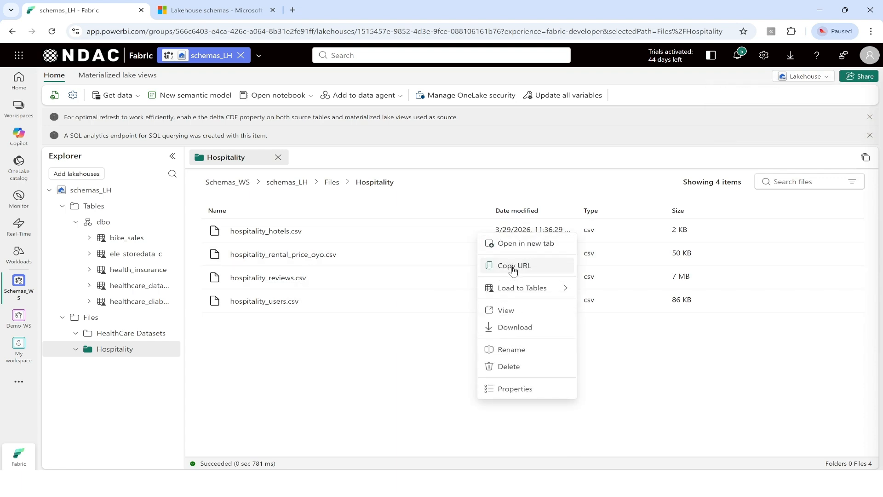
pyautogui.moveTo(528, 289)
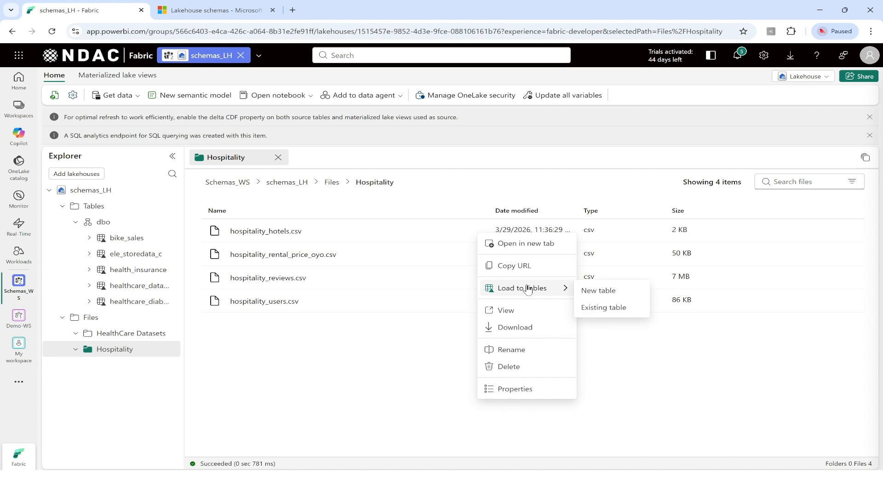
pyautogui.click(610, 292)
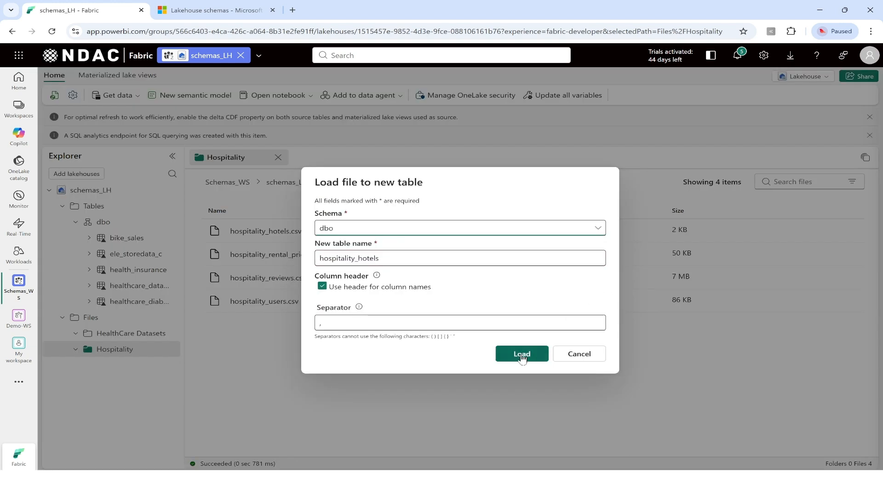
pyautogui.click(523, 355)
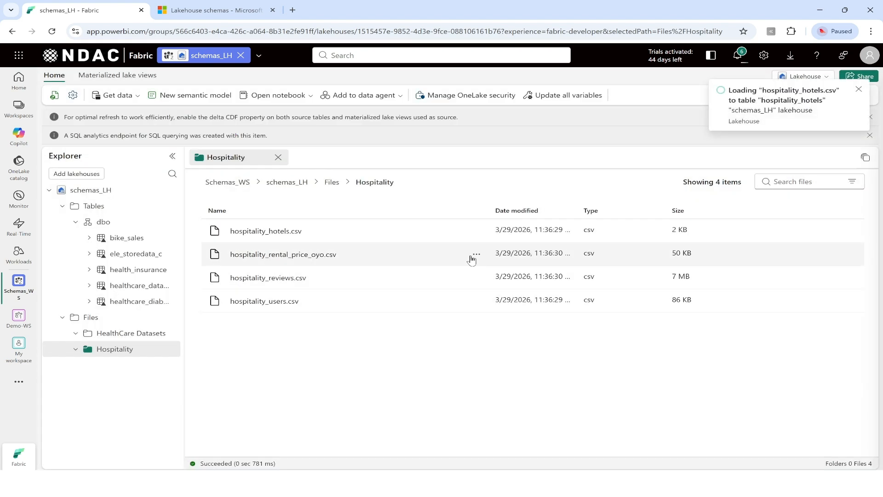
# Step: Load hospitality_rental_price_oyo.csv into a new table named hospitality_rental_price_oyo in the dbo schema
pyautogui.click(474, 255)
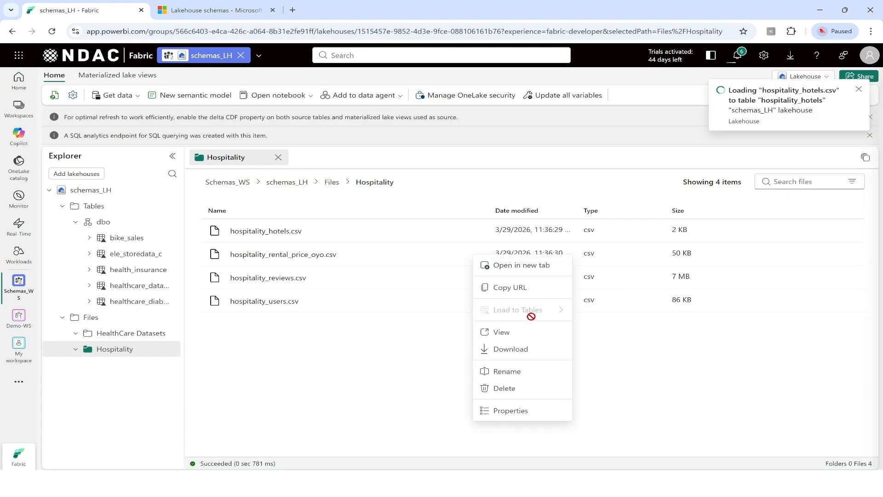
pyautogui.moveTo(533, 314)
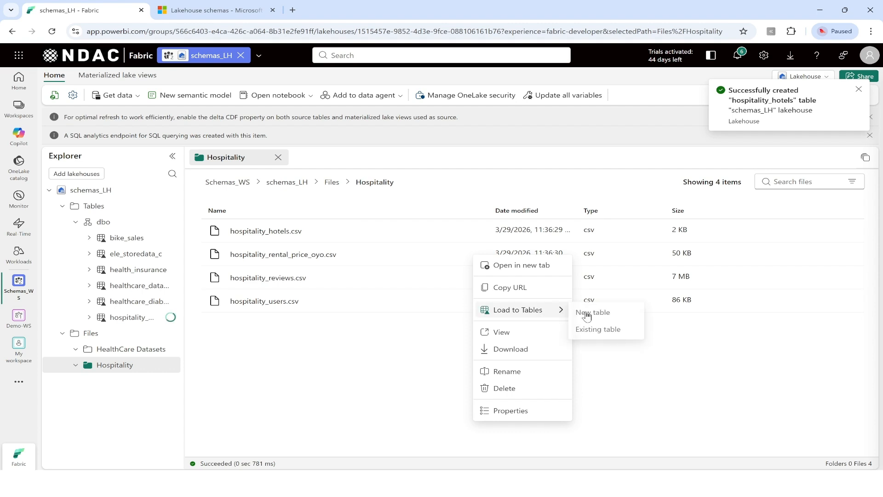
pyautogui.click(586, 316)
pyautogui.click(526, 355)
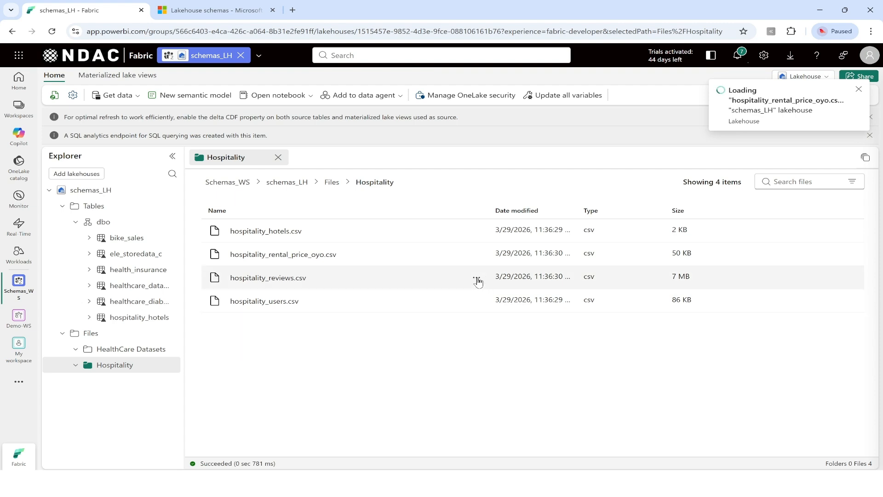
# Step: Load hospitality_reviews.csv into a new dbo table named hospitality_reviews, using the header for column names
pyautogui.click(477, 279)
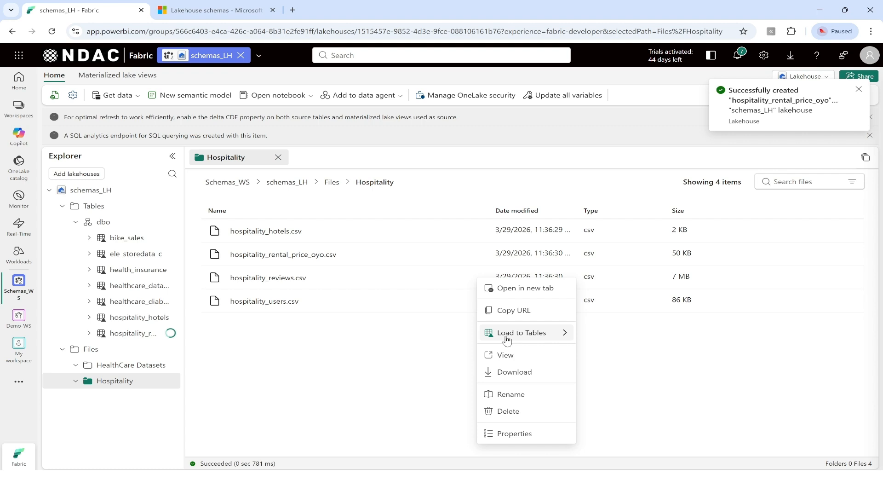
pyautogui.moveTo(501, 340)
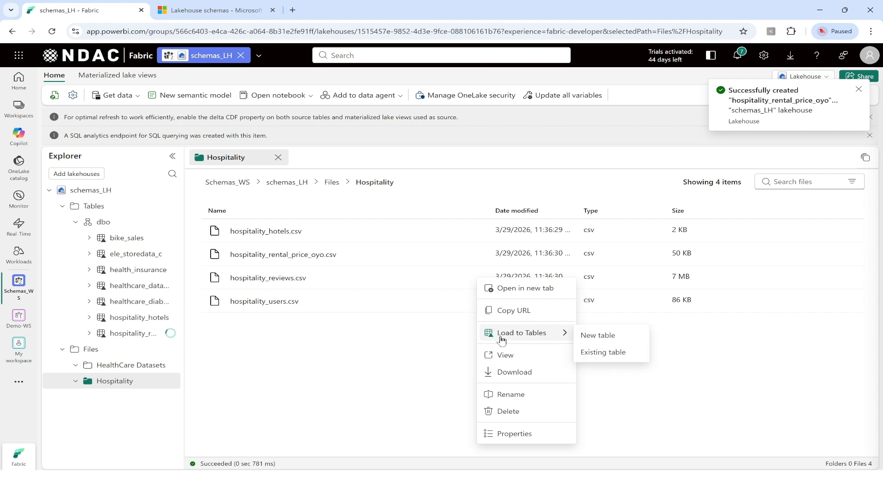
pyautogui.click(605, 337)
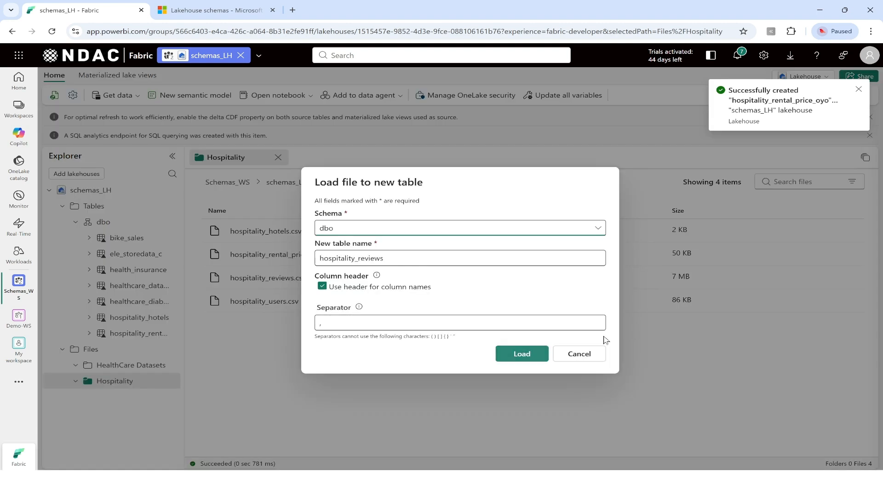
pyautogui.click(533, 357)
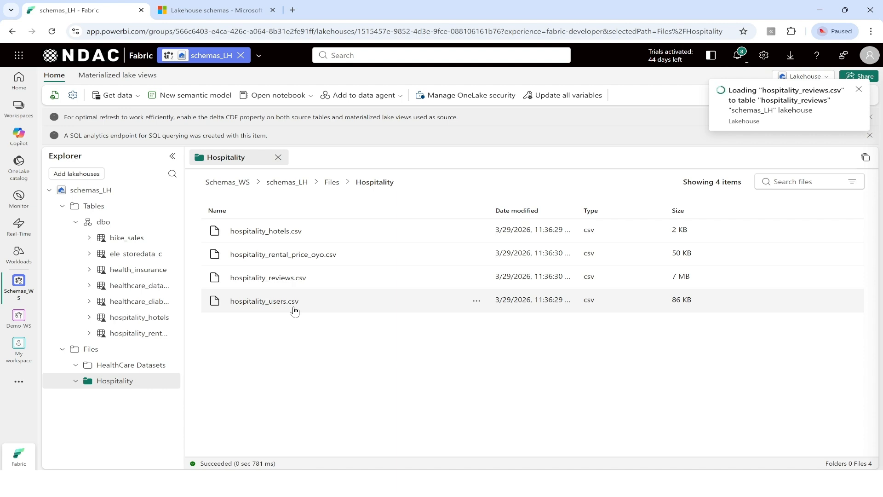
# Step: Load hospitality_users.csv into a new dbo table named hospitality_users, with header column names and a comma separator
pyautogui.click(477, 304)
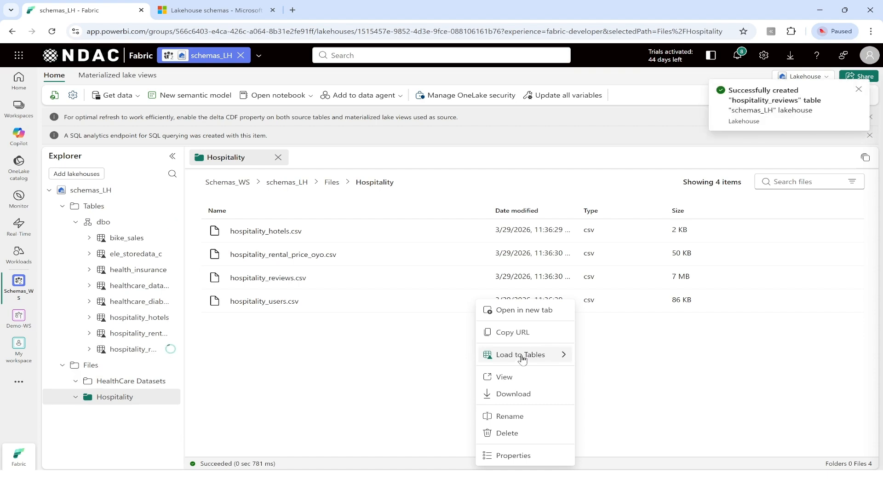
pyautogui.click(521, 360)
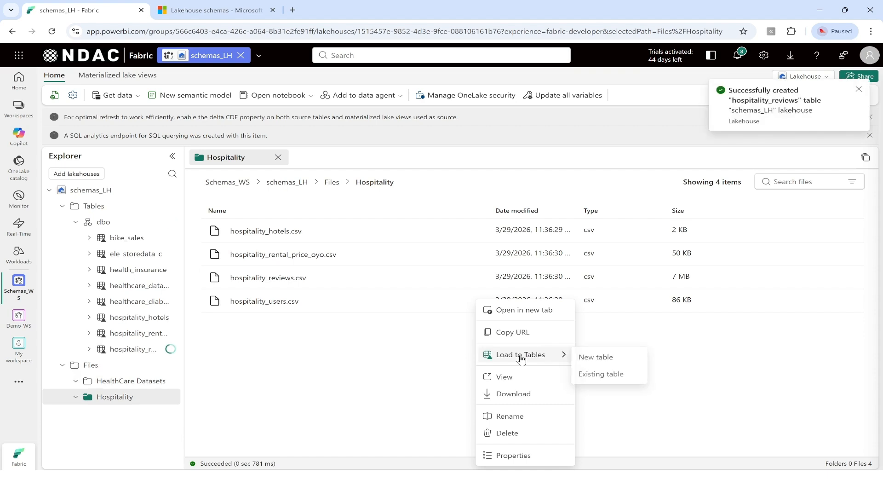
pyautogui.click(585, 362)
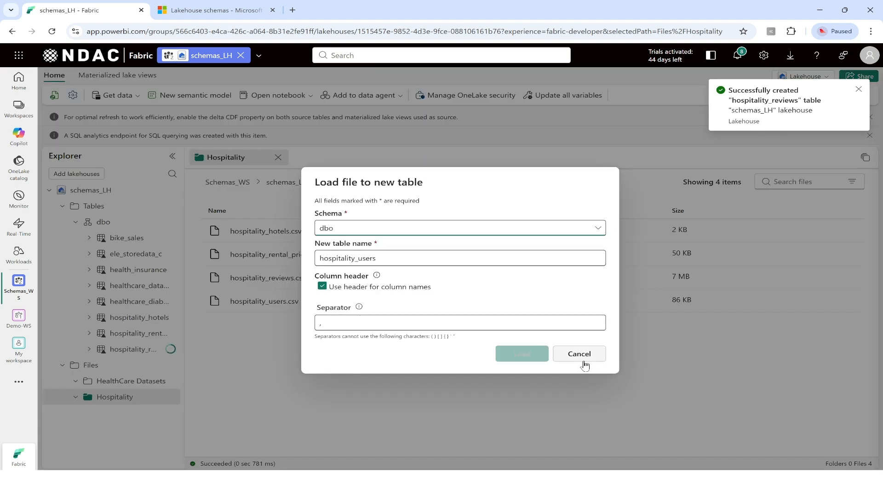
pyautogui.click(531, 354)
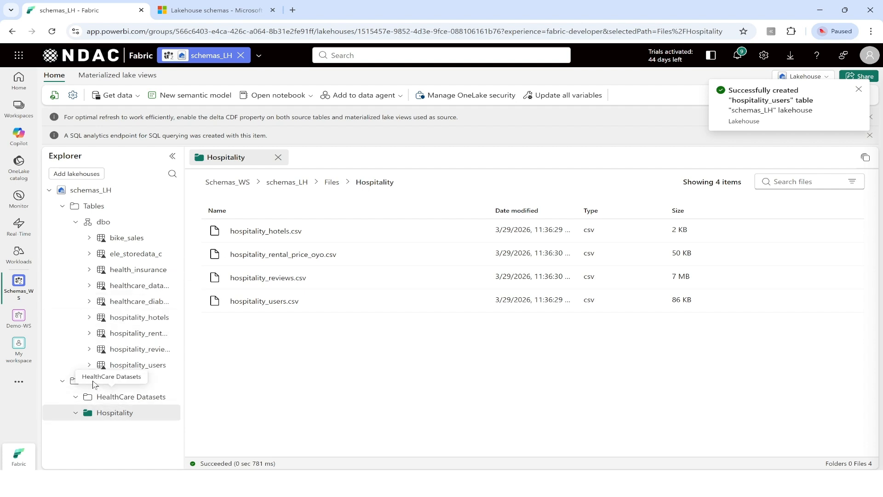
# Step: Review the uploaded files in the Files root, HealthCare Datasets and Hospitality folders, and close the file view
pyautogui.click(332, 182)
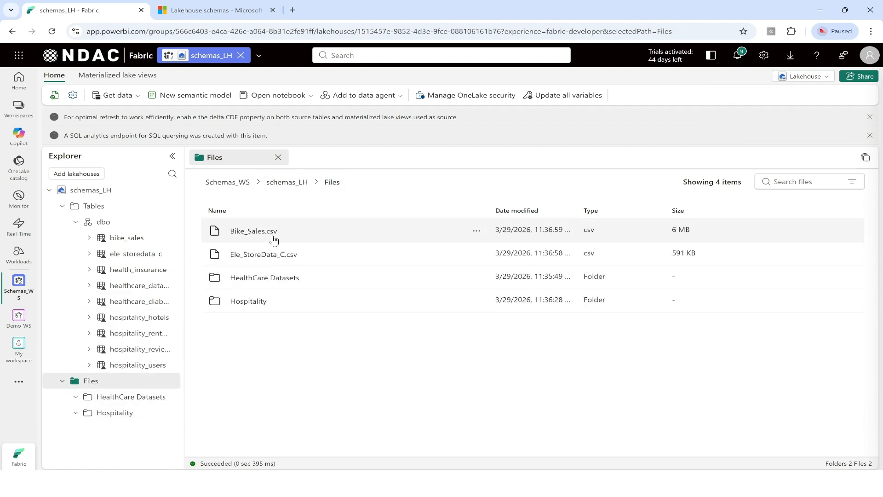
pyautogui.click(266, 278)
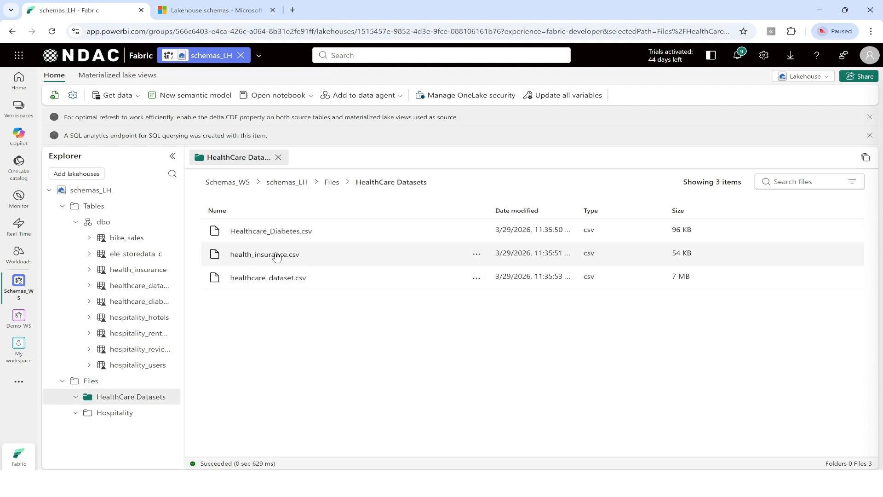
pyautogui.click(332, 182)
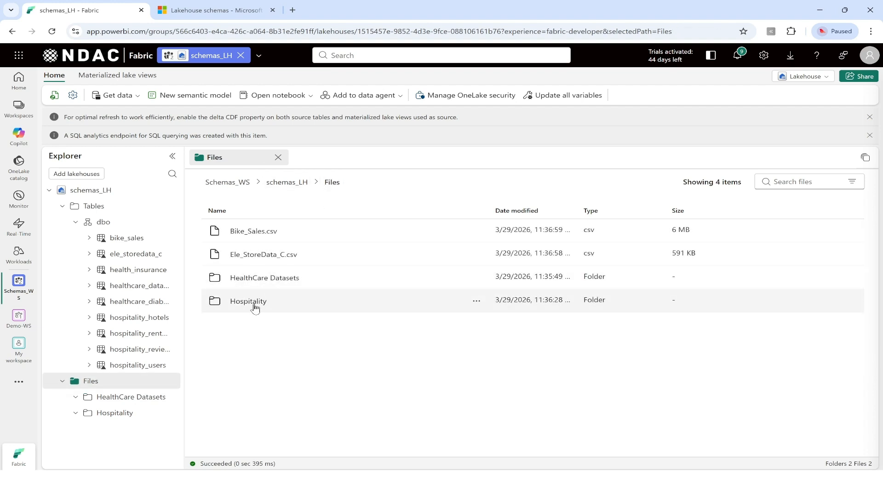
pyautogui.click(255, 304)
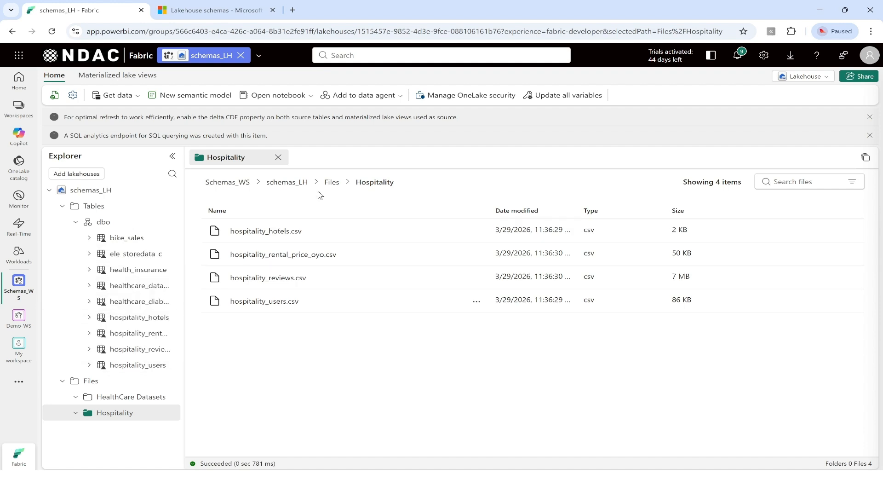
pyautogui.click(278, 158)
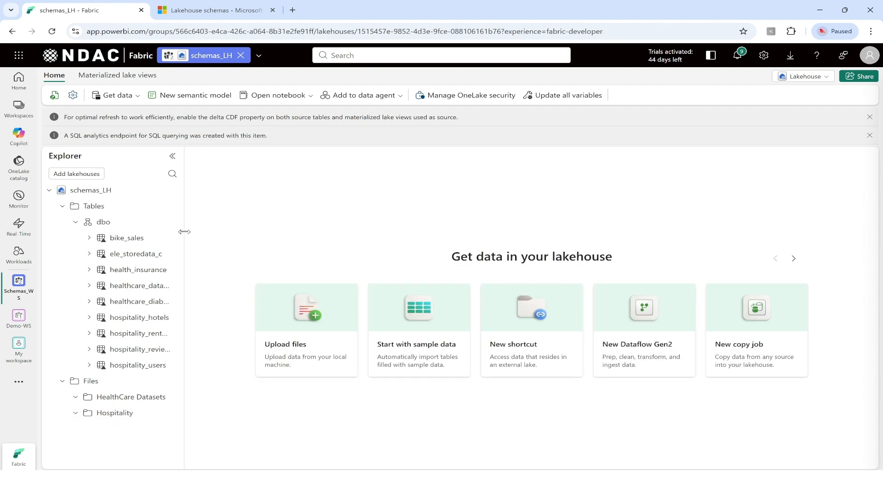
# Step: Widen the Explorer pane and create a new schema named healthcare under the lakehouse's Tables
pyautogui.moveTo(185, 232); pyautogui.dragTo(209, 231)
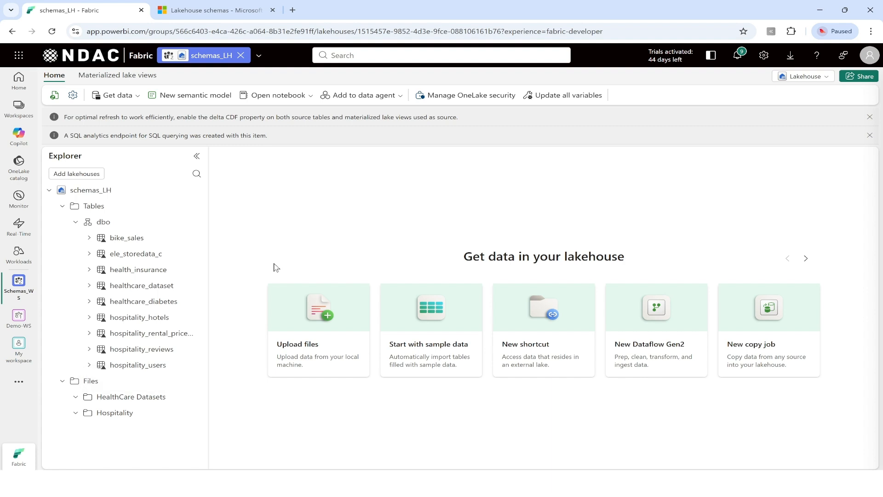
pyautogui.moveTo(191, 209)
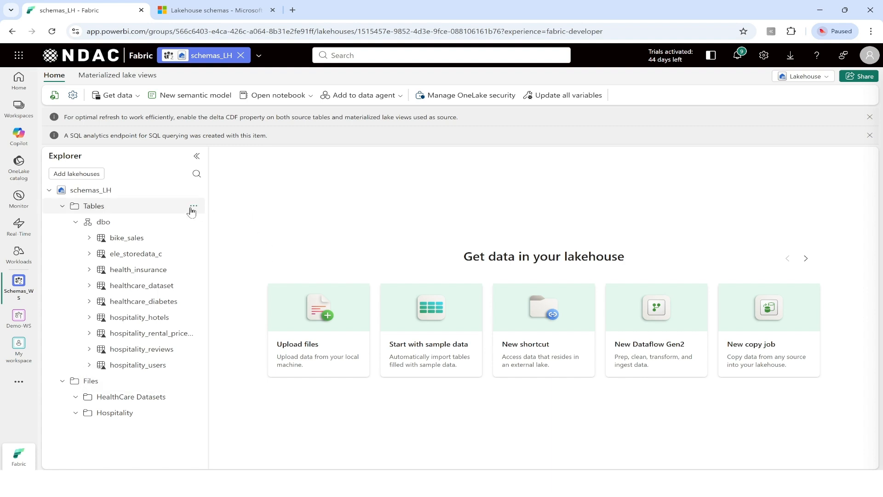
pyautogui.click(193, 206)
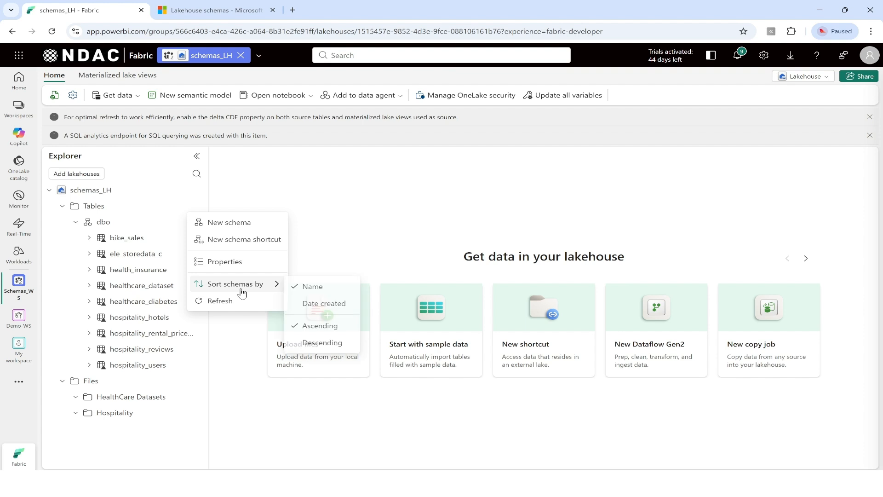
pyautogui.click(230, 227)
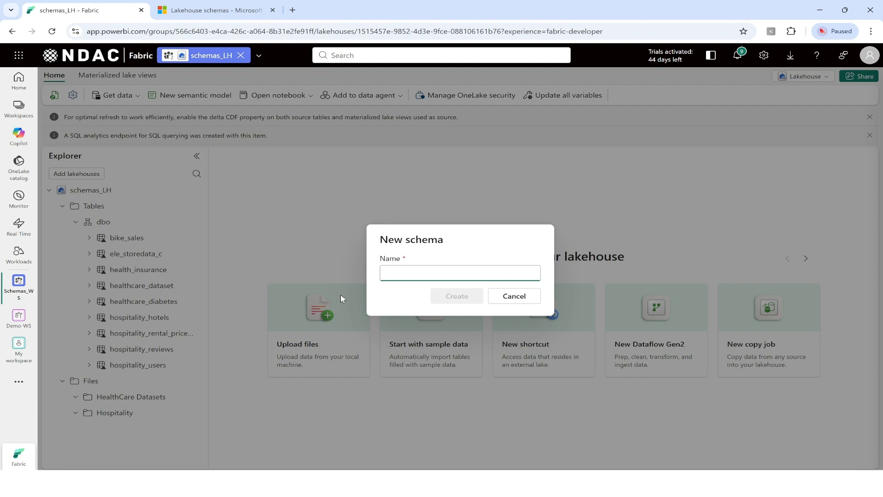
pyautogui.write('he')
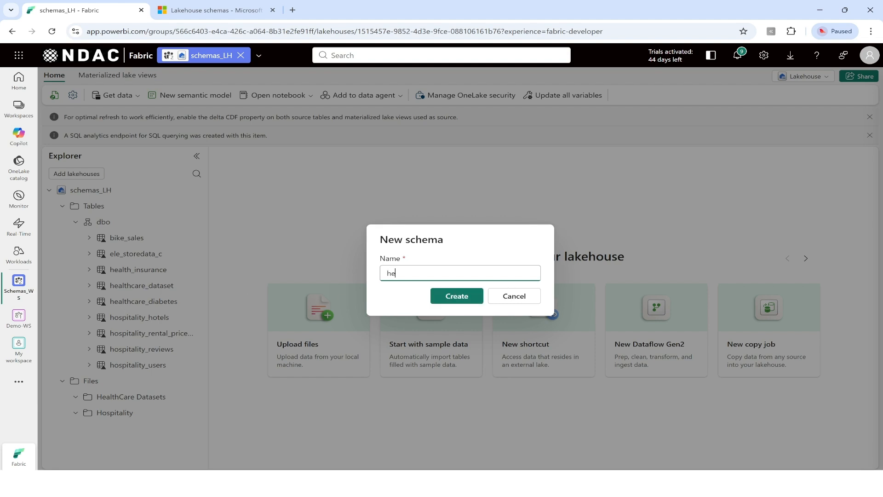
pyautogui.write('althcare')
pyautogui.click(449, 301)
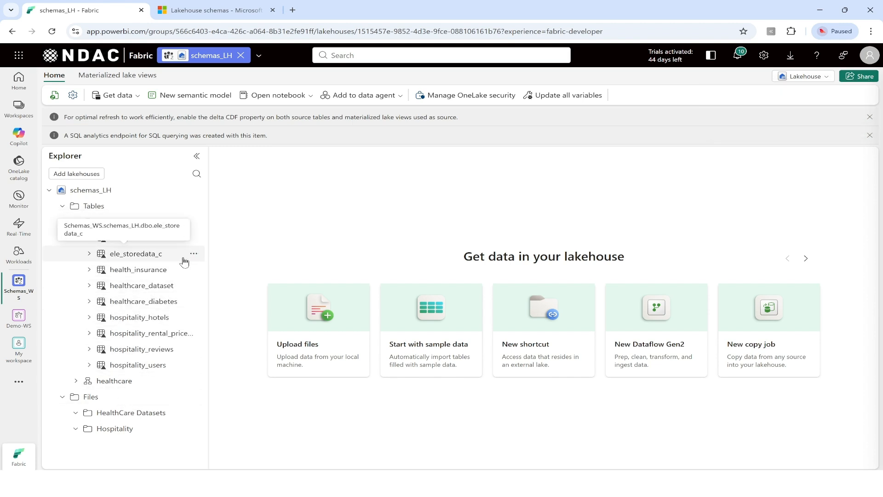
# Step: Move the health_insurance, healthcare_dataset and healthcare_diabetes tables from the dbo schema into the healthcare schema
pyautogui.click(194, 270)
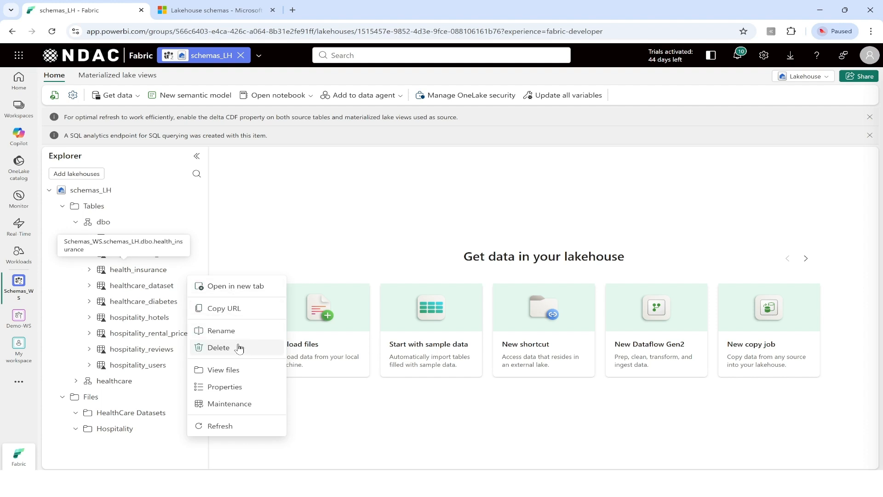
pyautogui.click(330, 234)
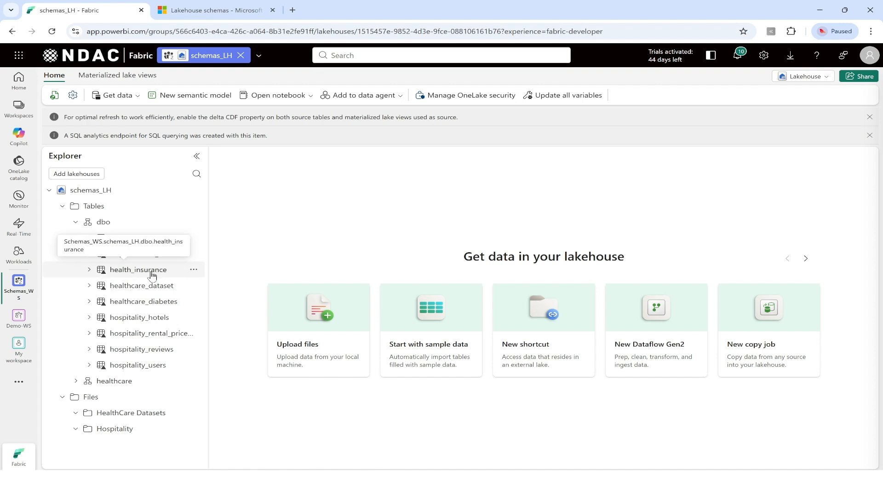
pyautogui.moveTo(152, 276); pyautogui.dragTo(138, 389)
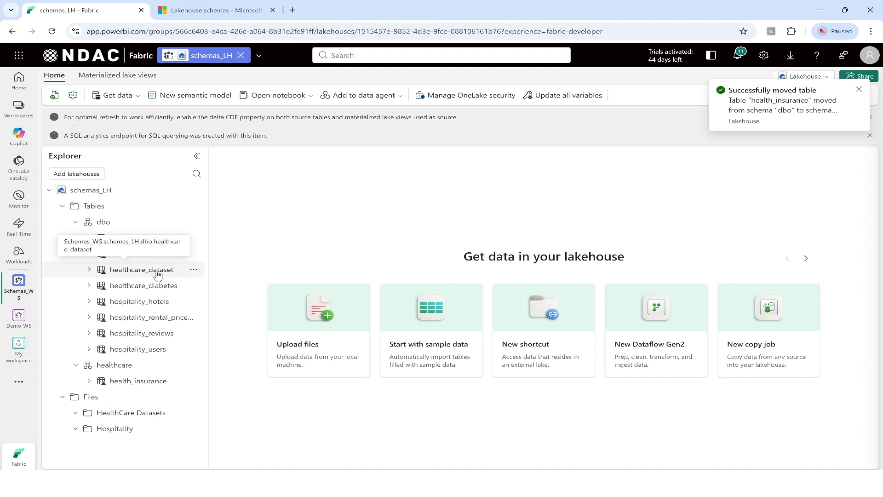
pyautogui.moveTo(157, 274); pyautogui.dragTo(146, 370)
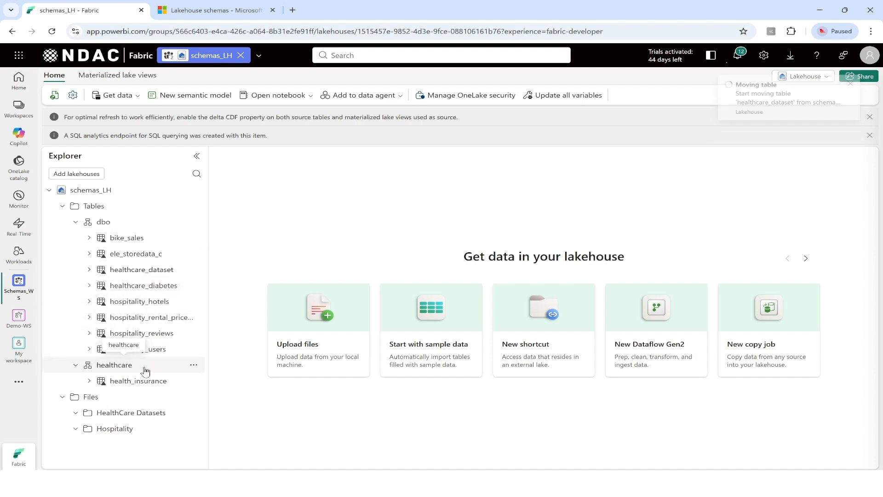
pyautogui.moveTo(156, 271); pyautogui.dragTo(149, 354)
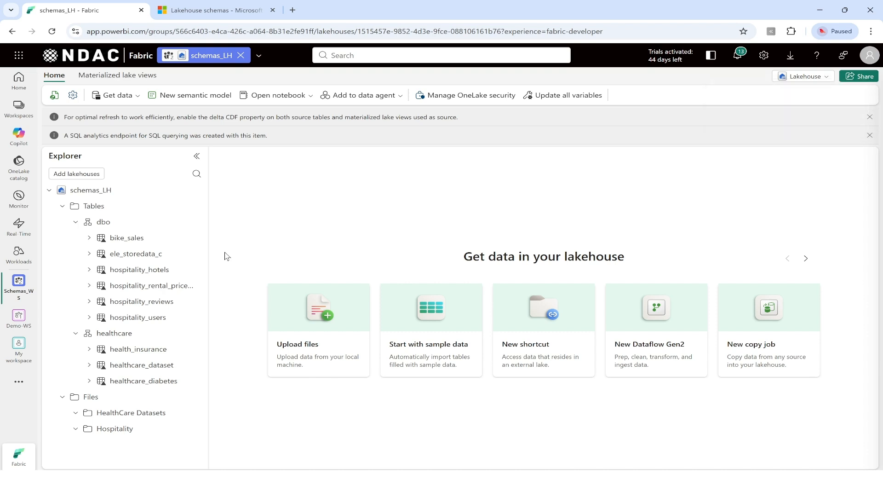
# Step: Create another schema named hospitality under the lakehouse's Tables
pyautogui.click(194, 224)
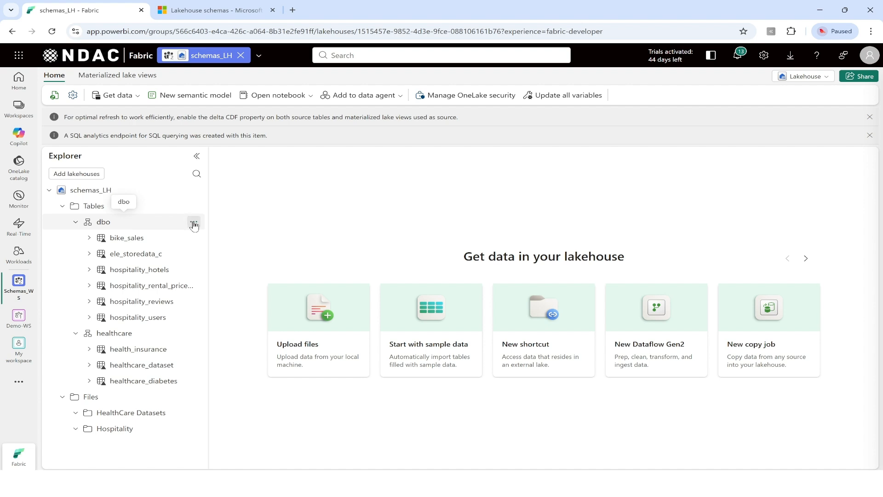
pyautogui.click(266, 195)
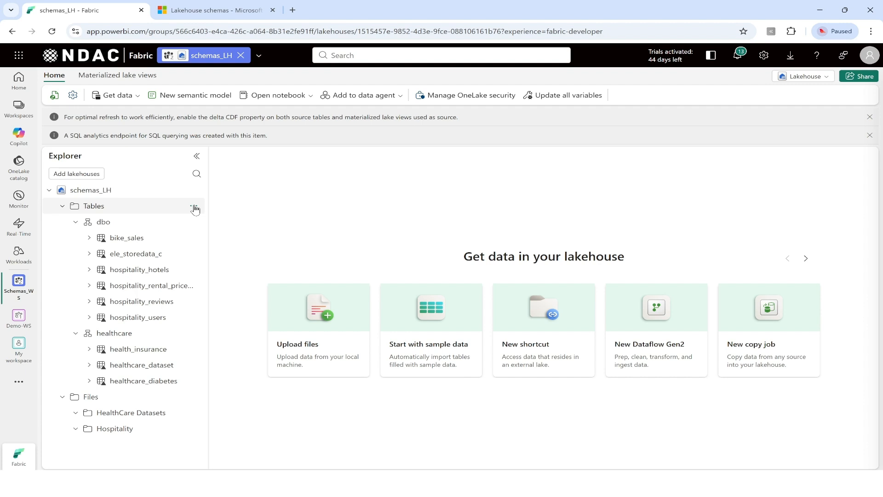
pyautogui.click(195, 208)
pyautogui.click(223, 228)
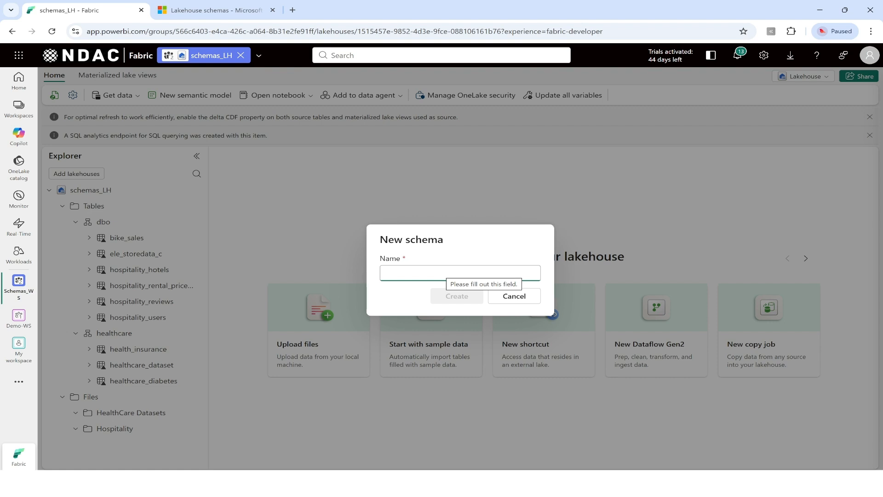
pyautogui.write('hosp')
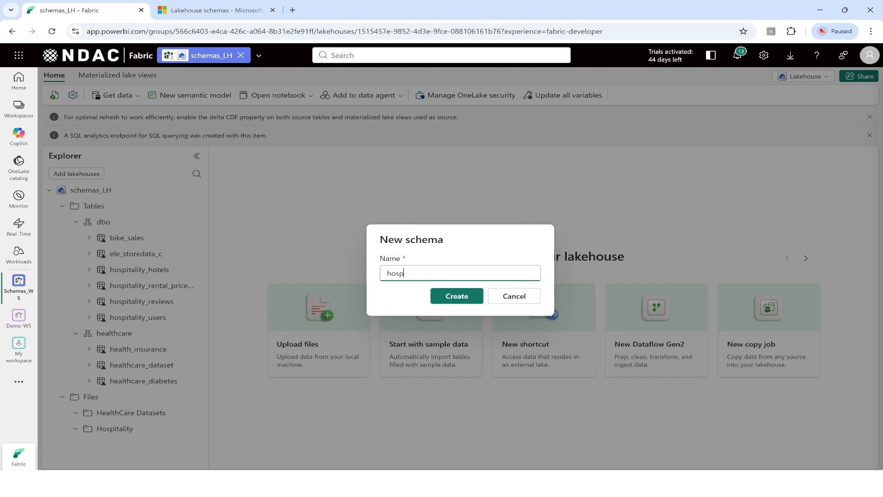
pyautogui.write('itality')
pyautogui.click(457, 297)
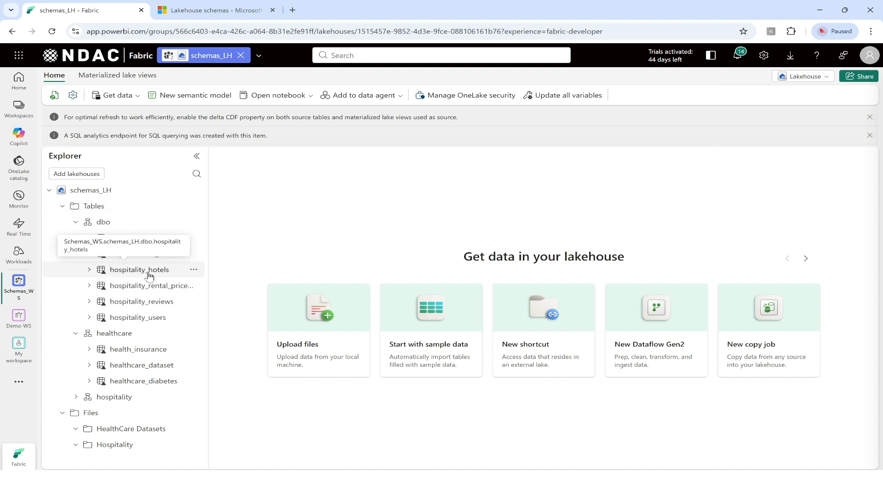
# Step: Move the hospitality_hotels, hospitality_rental_price_oyo, hospitality_reviews and hospitality_users tables from the dbo schema into the hospitality schema
pyautogui.moveTo(149, 276); pyautogui.dragTo(133, 405)
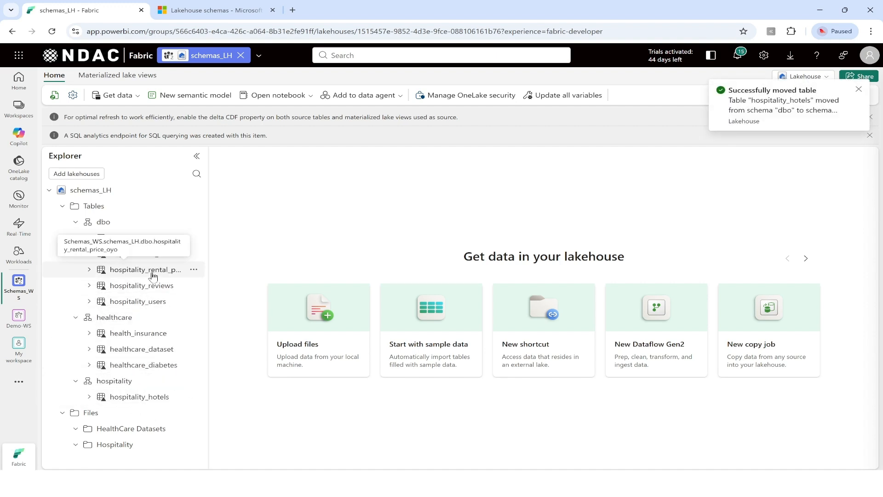
pyautogui.moveTo(154, 276); pyautogui.dragTo(147, 388)
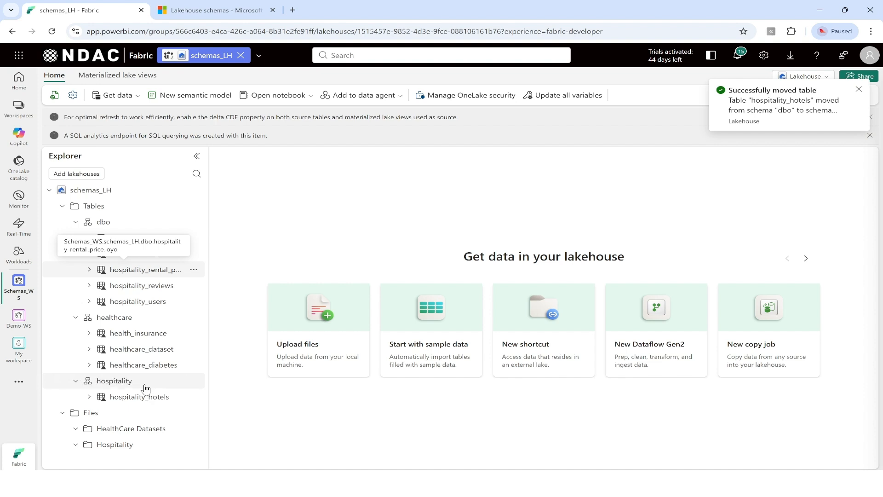
pyautogui.moveTo(157, 272); pyautogui.dragTo(148, 369)
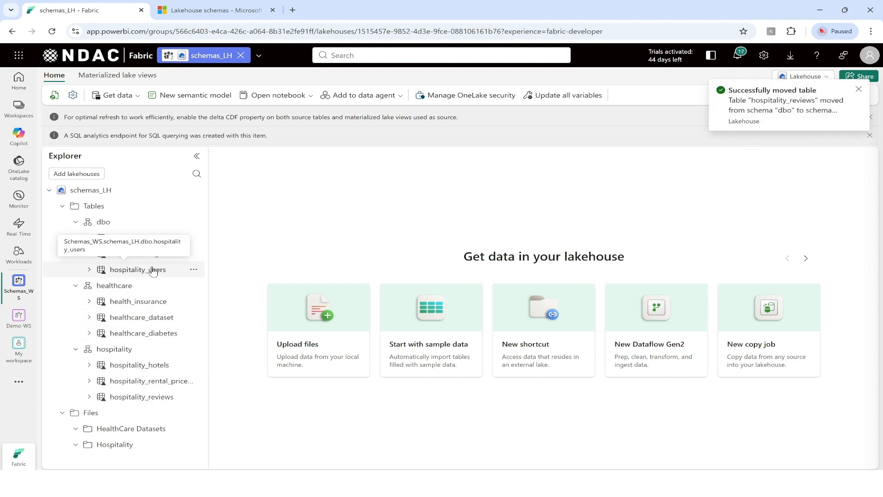
pyautogui.moveTo(157, 269); pyautogui.dragTo(148, 350)
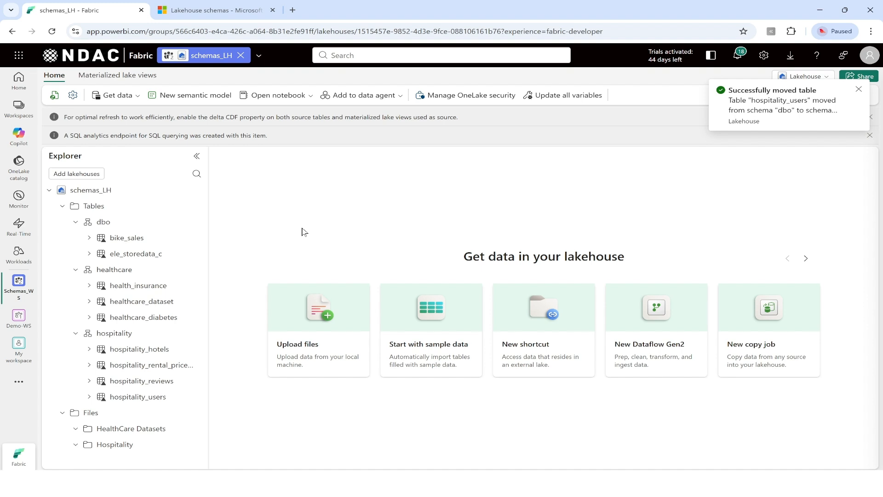
# Step: Collapse the three schemas, then expand dbo, healthcare and hospitality one by one to review the tables grouped in each
pyautogui.click(76, 222)
pyautogui.click(76, 238)
pyautogui.click(77, 254)
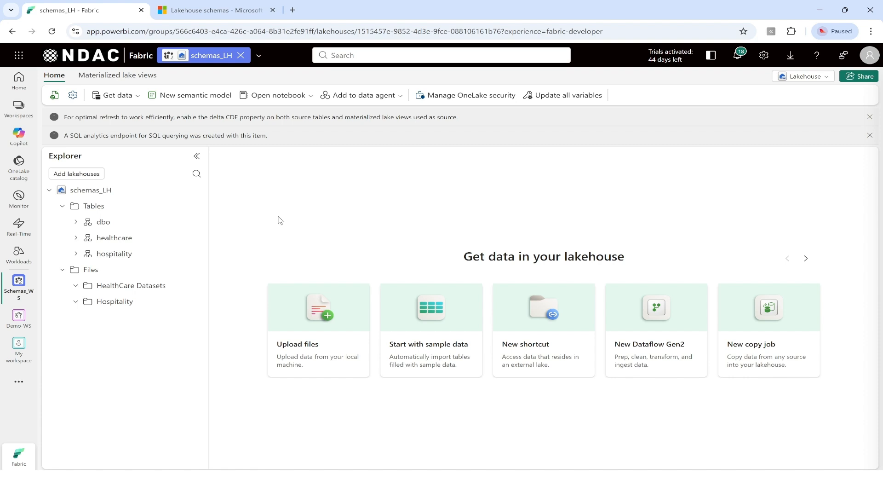
pyautogui.click(77, 222)
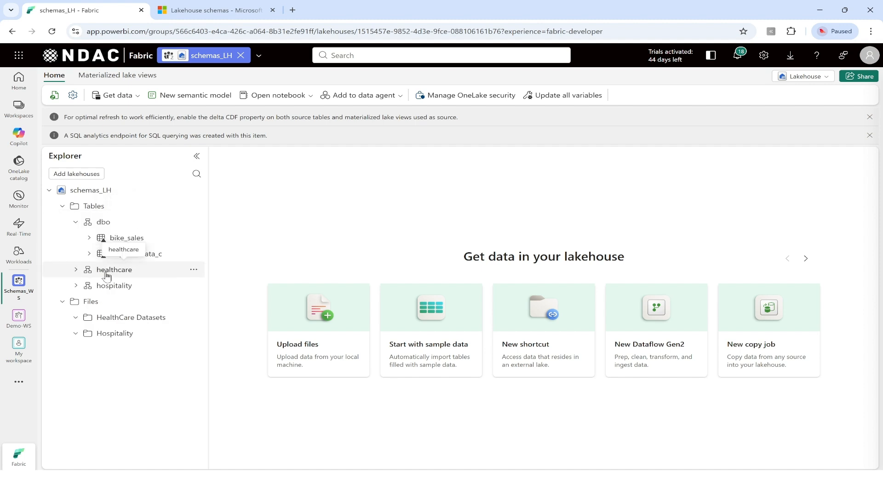
pyautogui.click(77, 270)
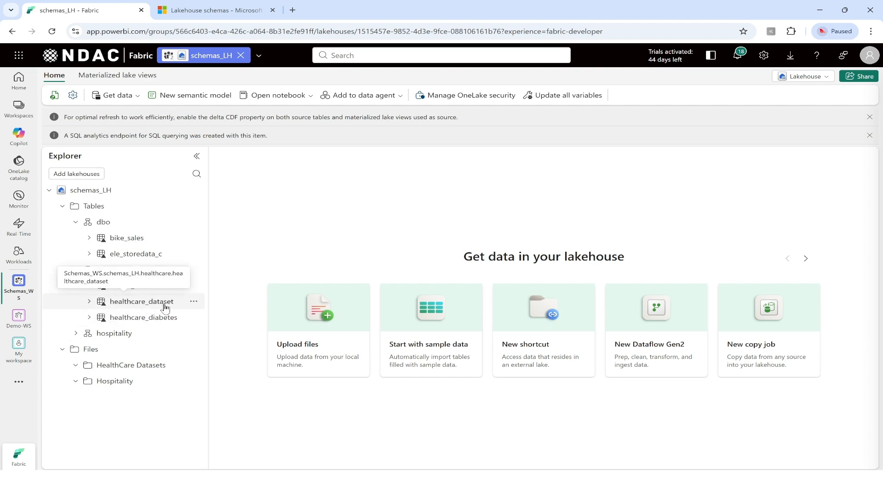
pyautogui.click(76, 335)
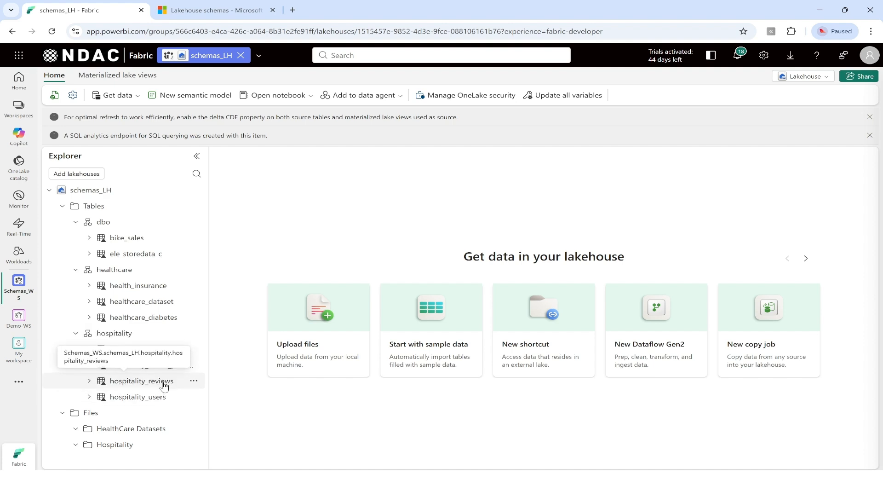
pyautogui.click(76, 333)
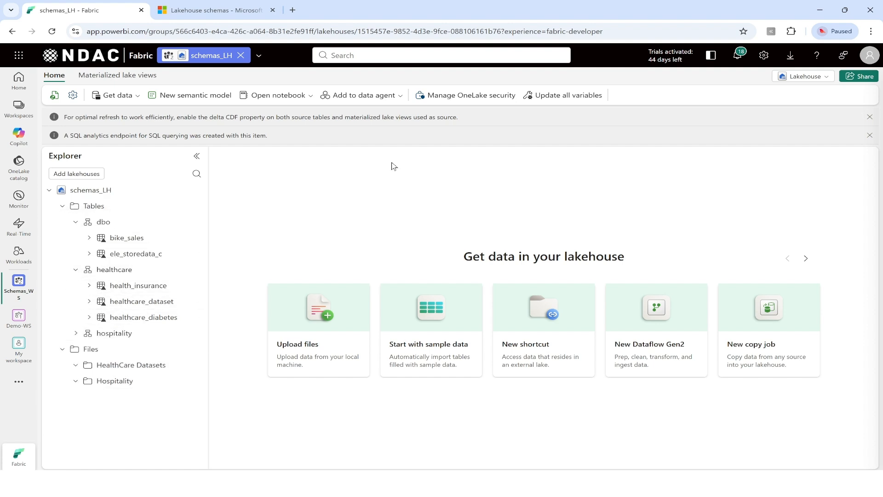
# Step: Mark the "Organize tables by domain" explanation in the Lakehouse schemas article, then return to the lakehouse and collapse the dbo and healthcare schemas
pyautogui.click(217, 10)
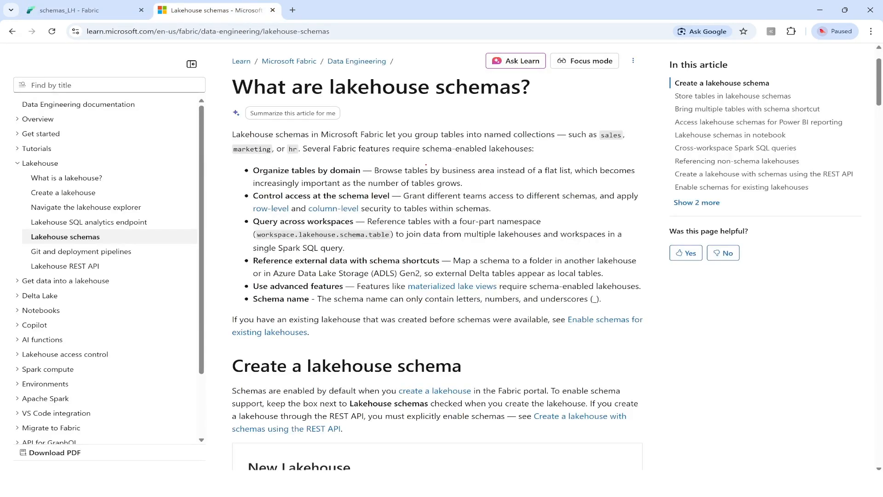
pyautogui.moveTo(370, 163)
pyautogui.mouseDown()
pyautogui.moveTo(449, 186)
pyautogui.moveTo(641, 177)
pyautogui.mouseUp()
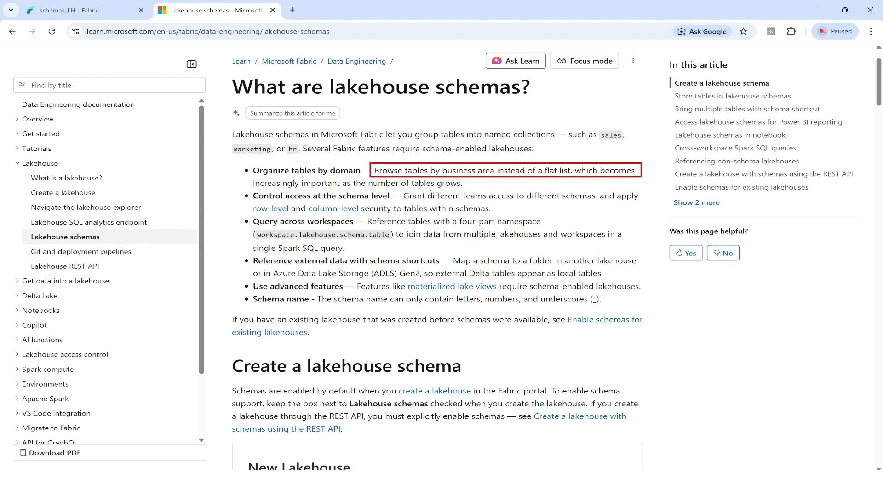
pyautogui.moveTo(295, 189); pyautogui.dragTo(471, 188)
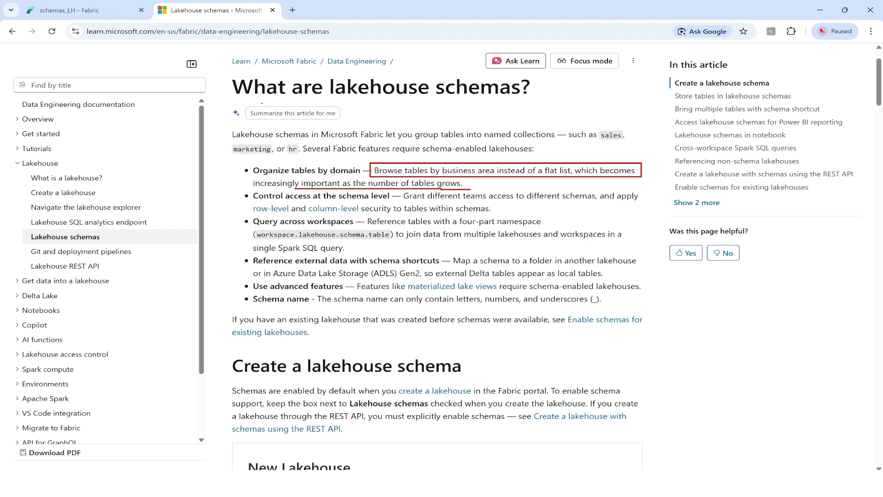
pyautogui.click(79, 10)
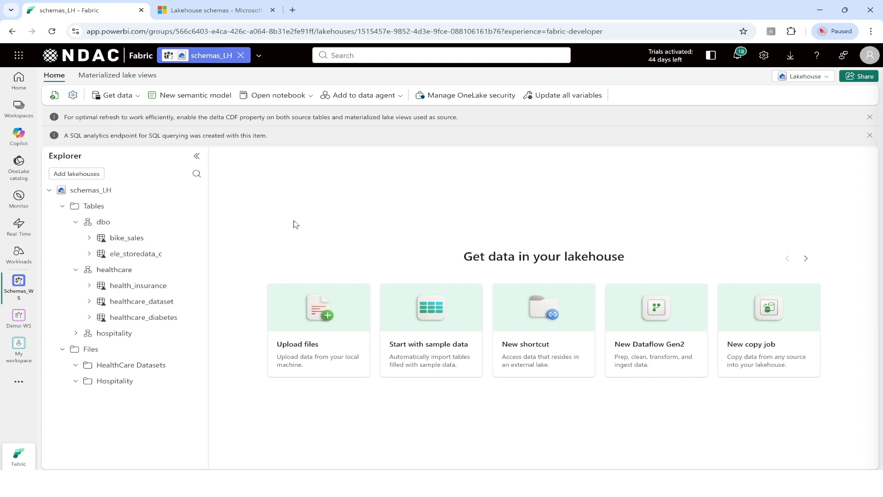
pyautogui.click(76, 221)
pyautogui.click(76, 238)
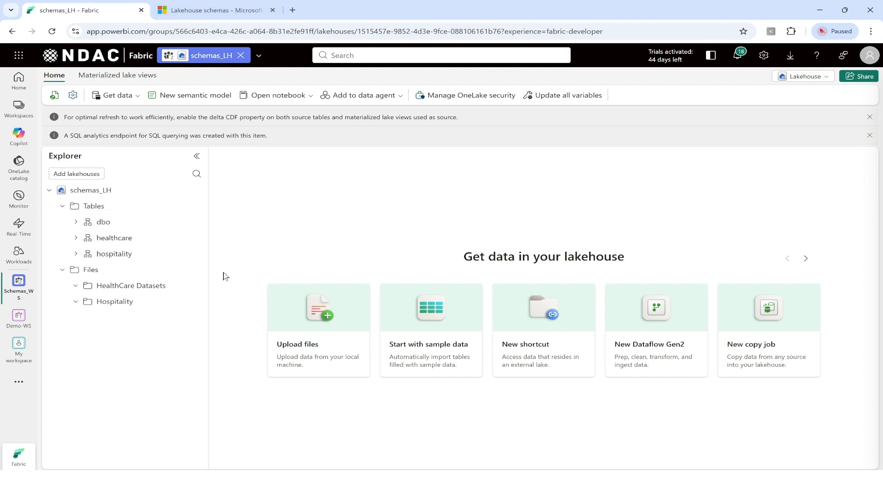
# Step: Look over the Lakehouse schemas article once more, then switch to the FabricDemo PowerPoint presentation and show its Lakehouse Schemas slide full screen
pyautogui.click(208, 11)
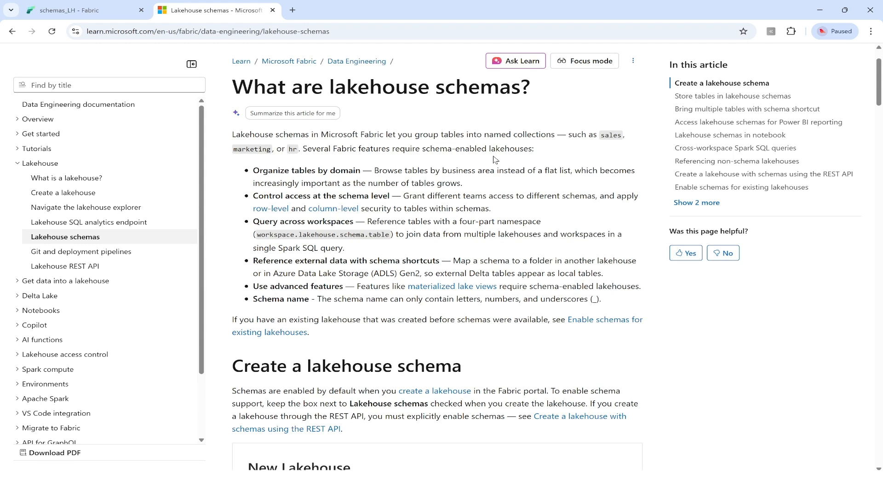
pyautogui.click(65, 11)
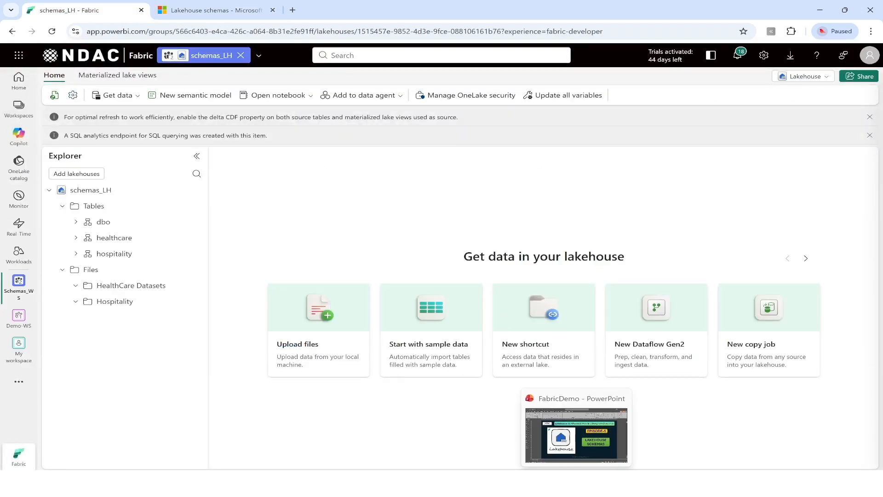
pyautogui.click(577, 482)
pyautogui.click(763, 466)
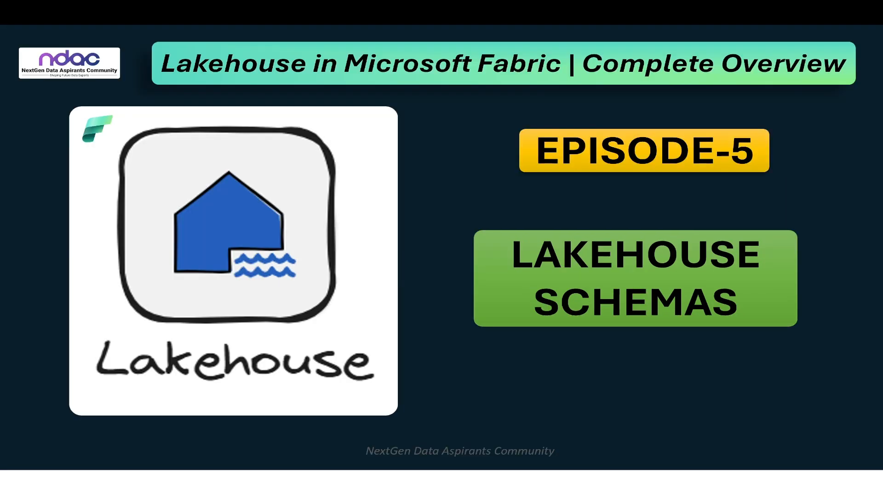